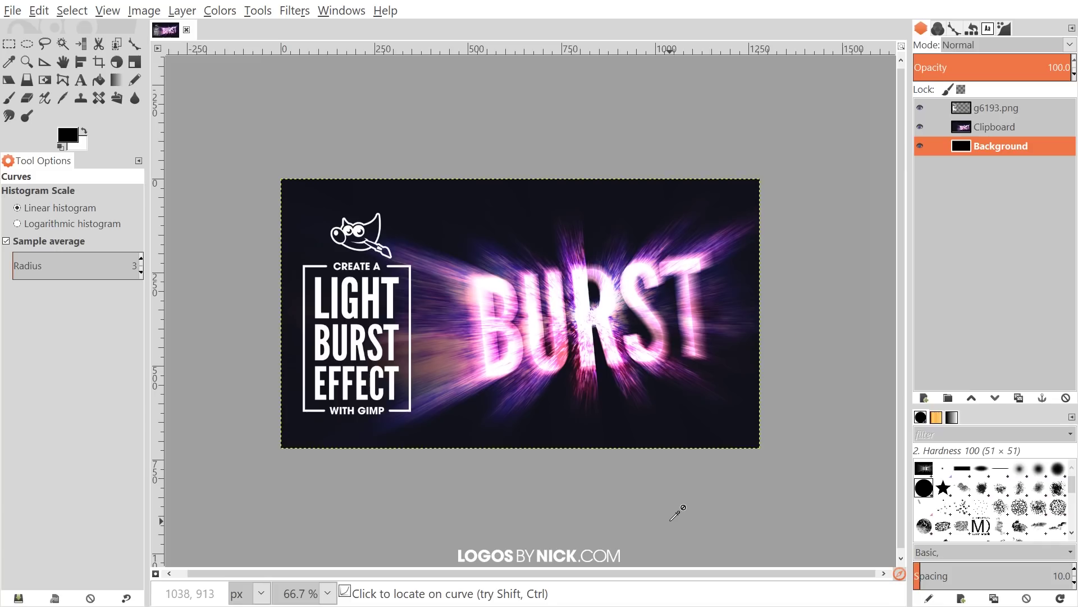
Open the File menu while the finished BURST light-burst example is displayed
{"action": "left_click", "coordinate": [12, 10]}
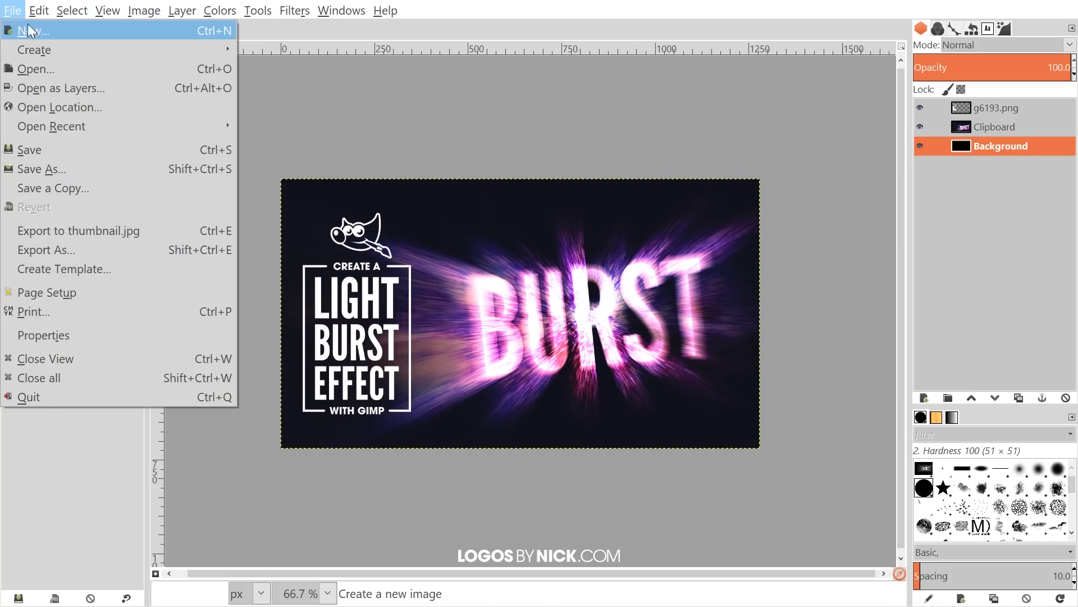
Create a new 1280×720 image filled with the black foreground colour
{"action": "left_click", "coordinate": [32, 29]}
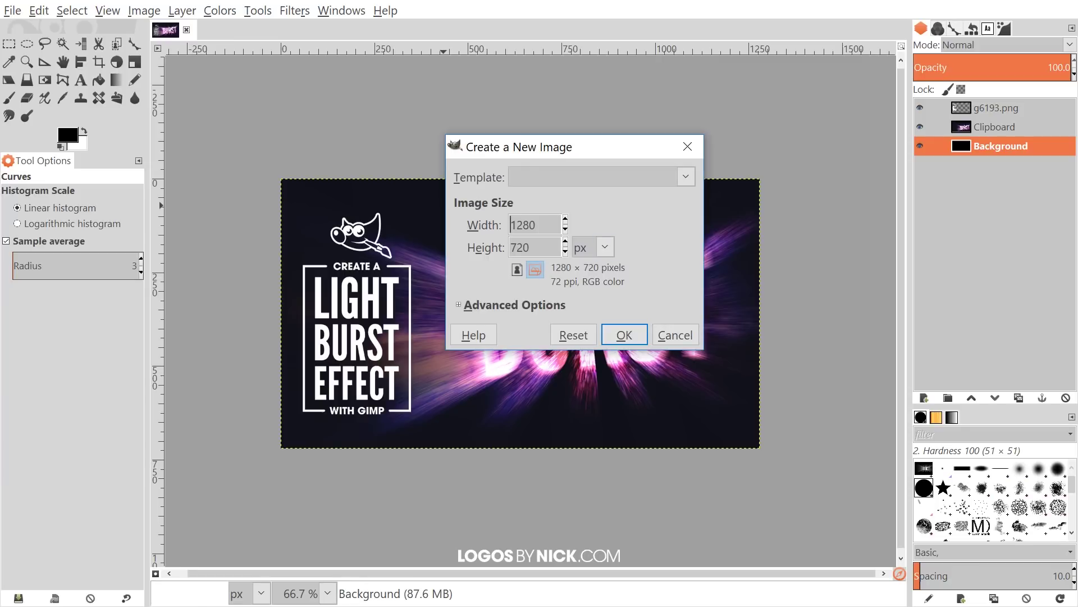
{"action": "left_click", "coordinate": [474, 306]}
{"action": "left_click_drag", "start_coordinate": [551, 150], "coordinate": [542, 124]}
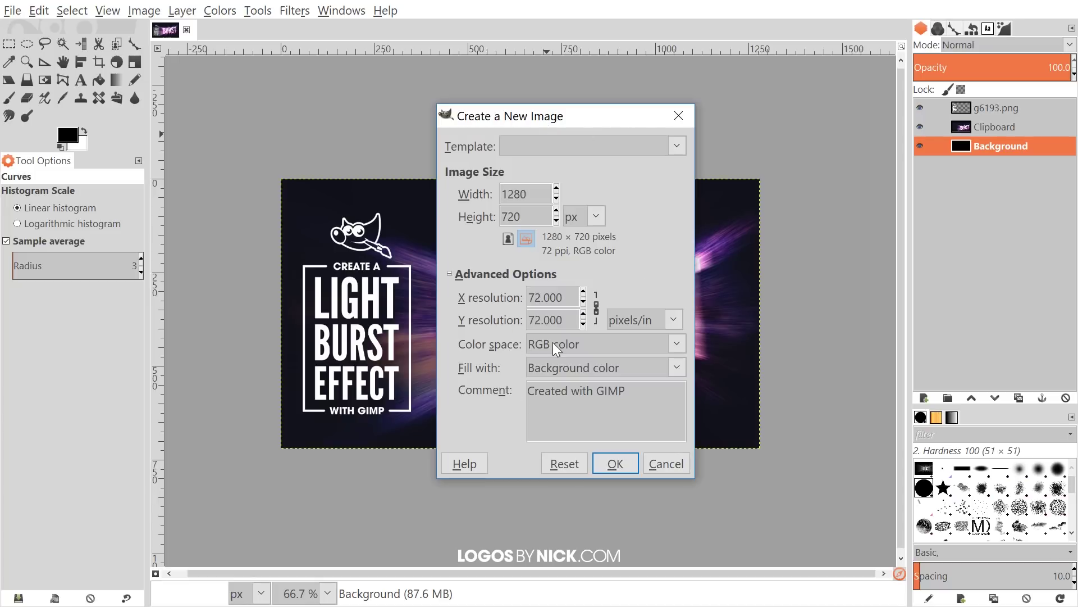
{"action": "left_click", "coordinate": [565, 368]}
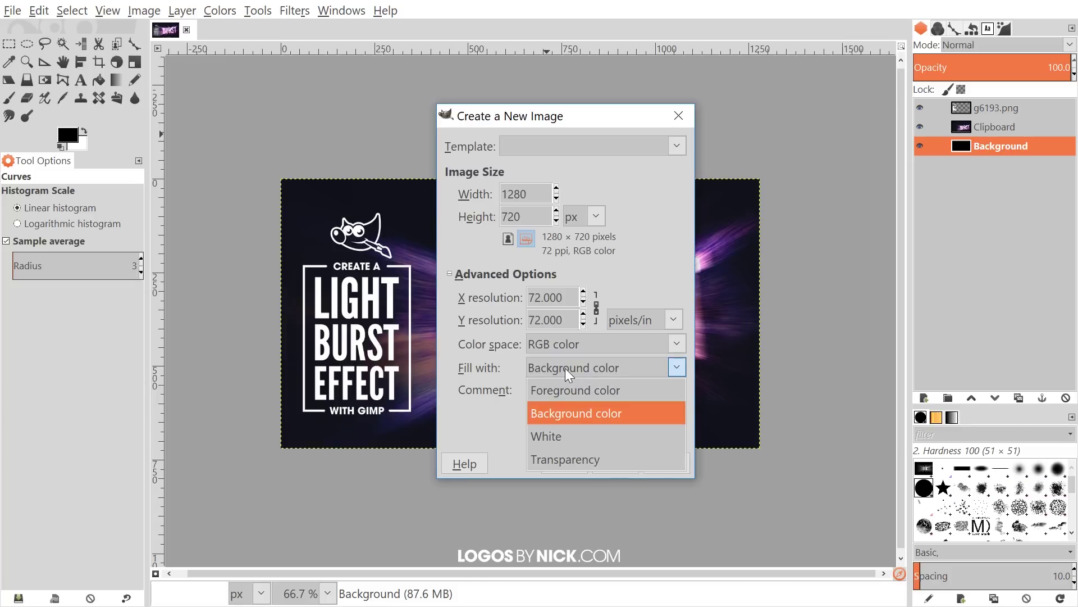
{"action": "left_click", "coordinate": [571, 394]}
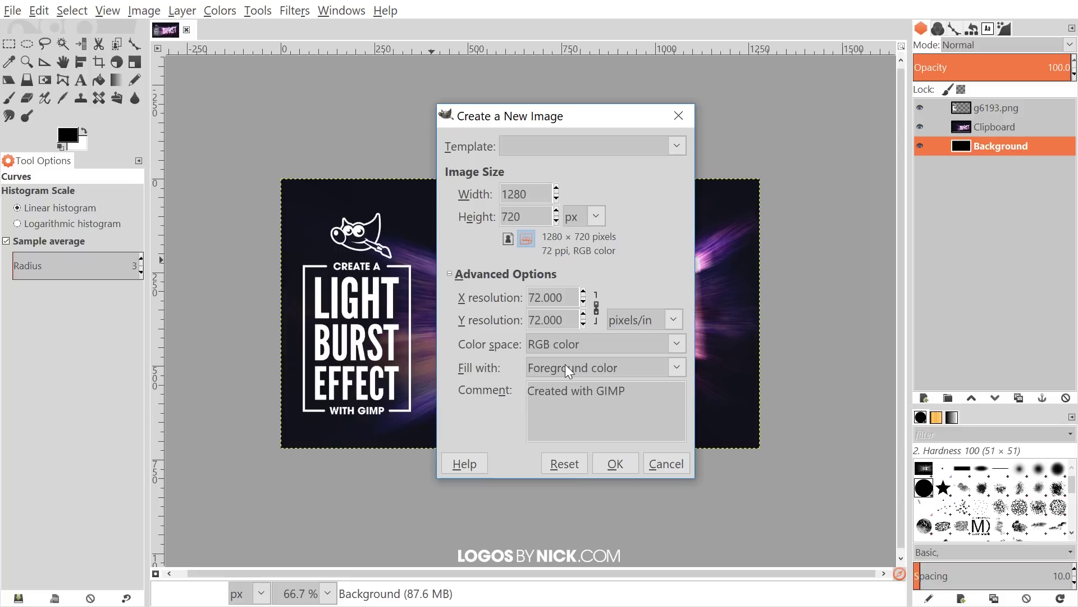
{"action": "left_click", "coordinate": [620, 468]}
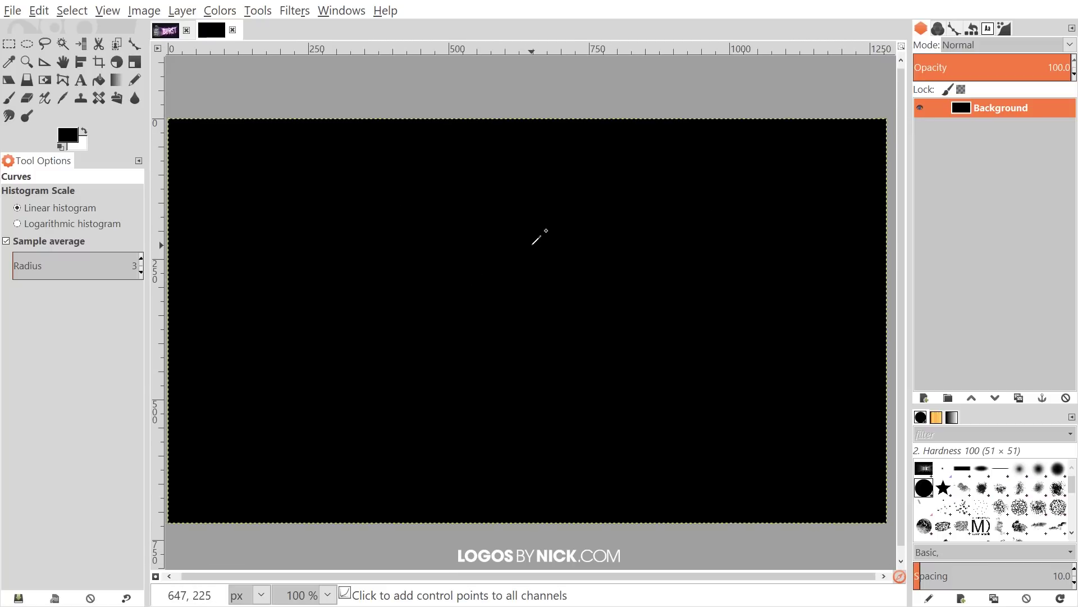
Select the Text tool with white foreground and the League Gothic 187 px font
{"action": "scroll", "coordinate": [532, 245], "scroll_direction": "down", "scroll_amount": 1}
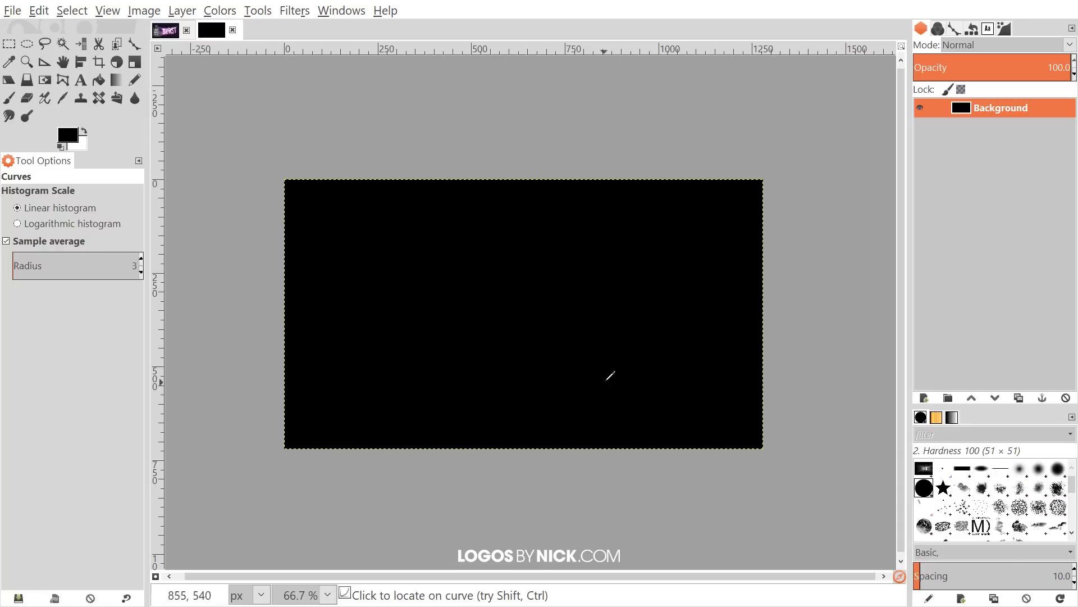
{"action": "left_click", "coordinate": [75, 82]}
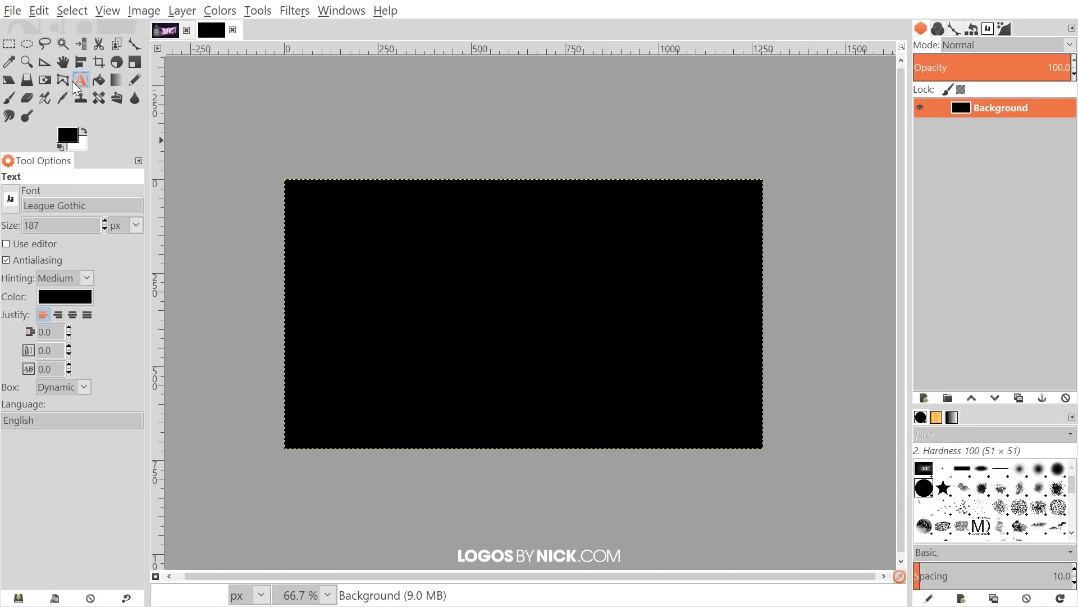
{"action": "left_click", "coordinate": [85, 130]}
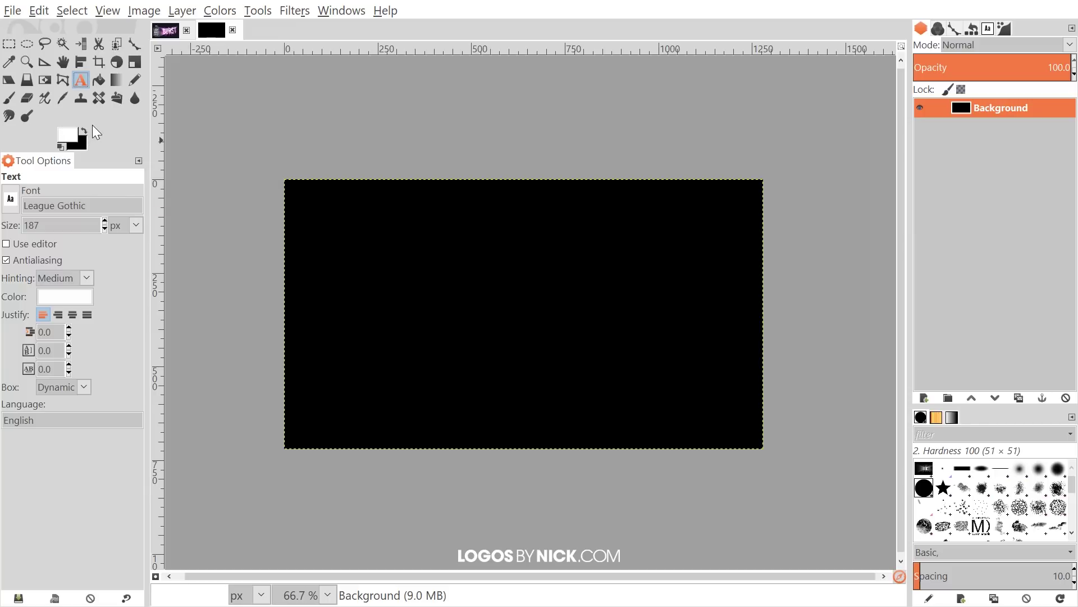
{"action": "left_click", "coordinate": [15, 200]}
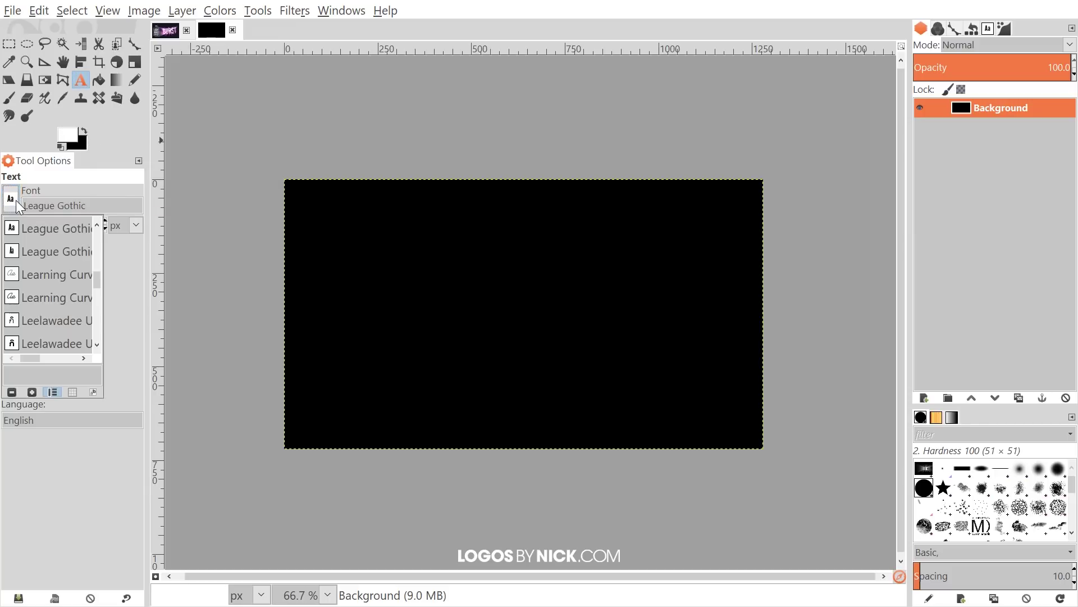
{"action": "left_click", "coordinate": [78, 190]}
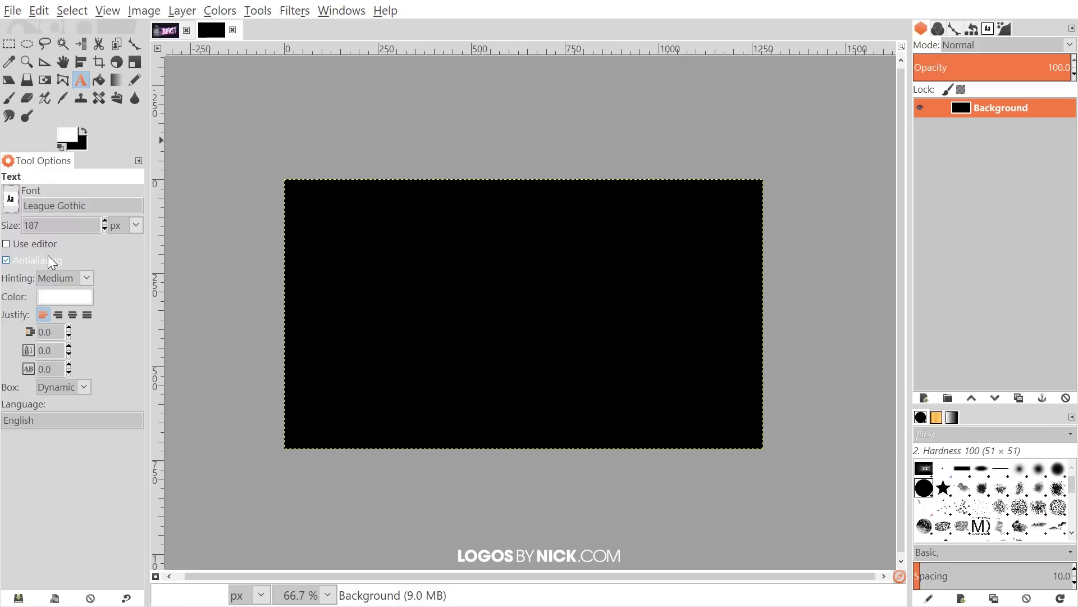
Type BURST in white on the canvas and reduce its size to 180 px
{"action": "left_click", "coordinate": [460, 308]}
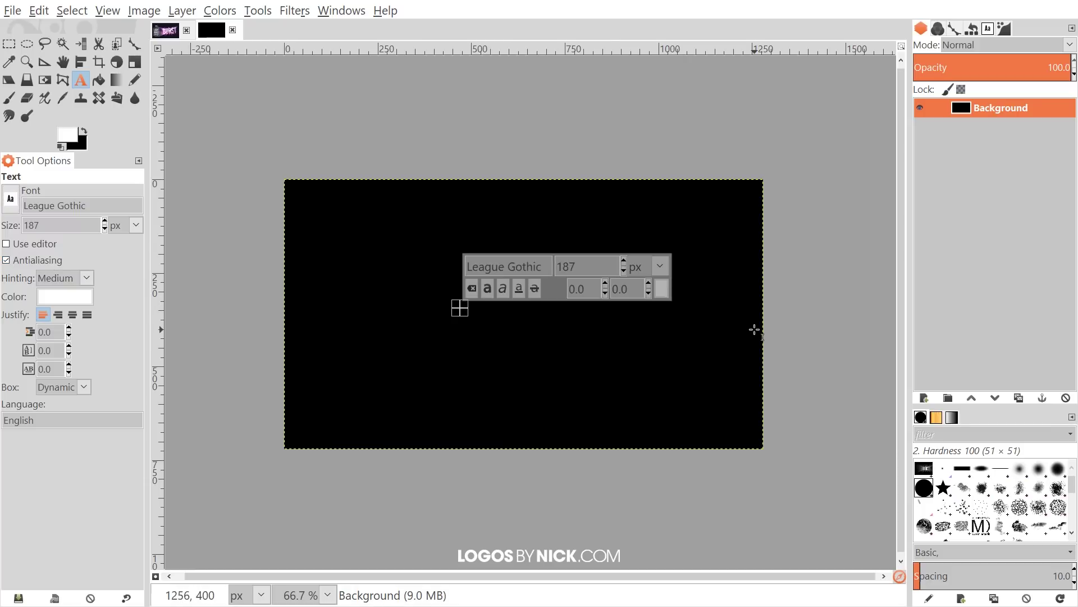
{"action": "type", "text": "BURST"}
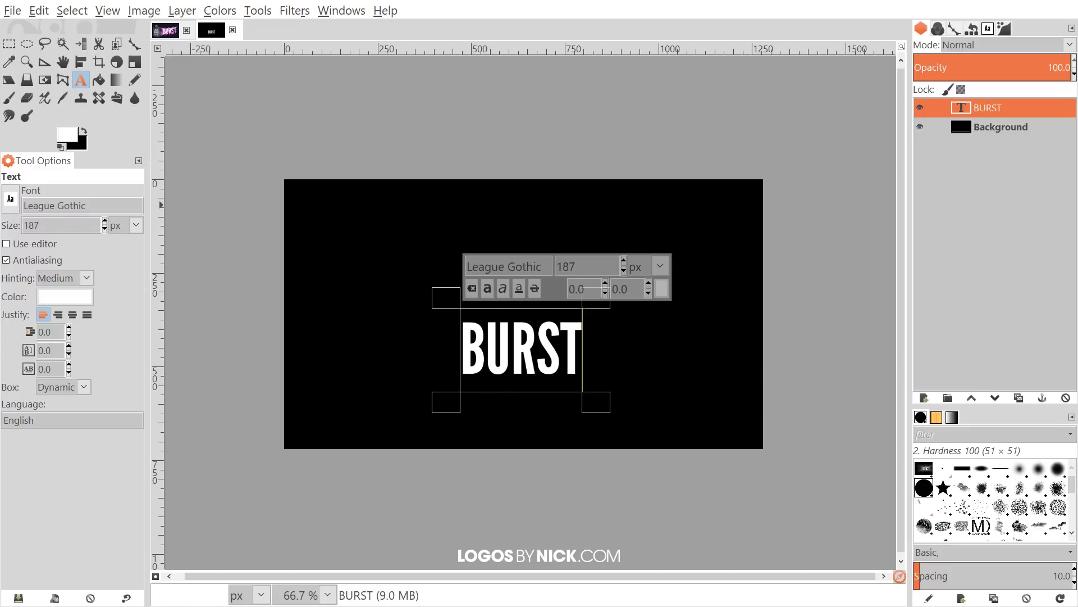
{"action": "left_click", "coordinate": [104, 228]}
{"action": "scroll", "coordinate": [104, 225], "scroll_direction": "down", "scroll_amount": 7}
{"action": "scroll", "coordinate": [104, 222], "scroll_direction": "up", "scroll_amount": 7}
{"action": "scroll", "coordinate": [104, 222], "scroll_direction": "down", "scroll_amount": 1}
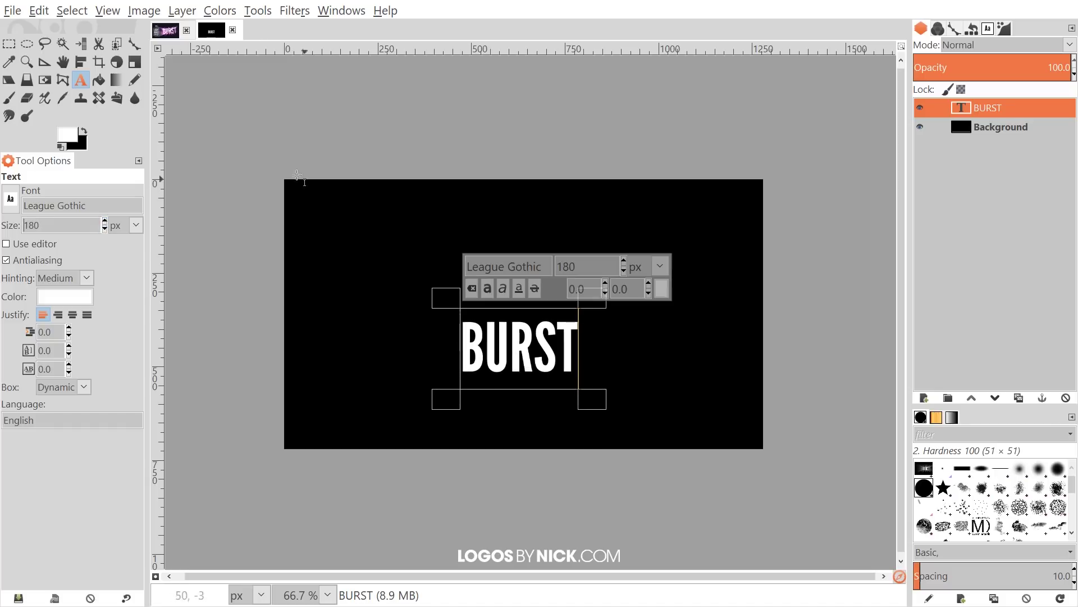
Centre the BURST layer horizontally and vertically relative to the image
{"action": "left_click", "coordinate": [80, 63]}
{"action": "left_click", "coordinate": [508, 326]}
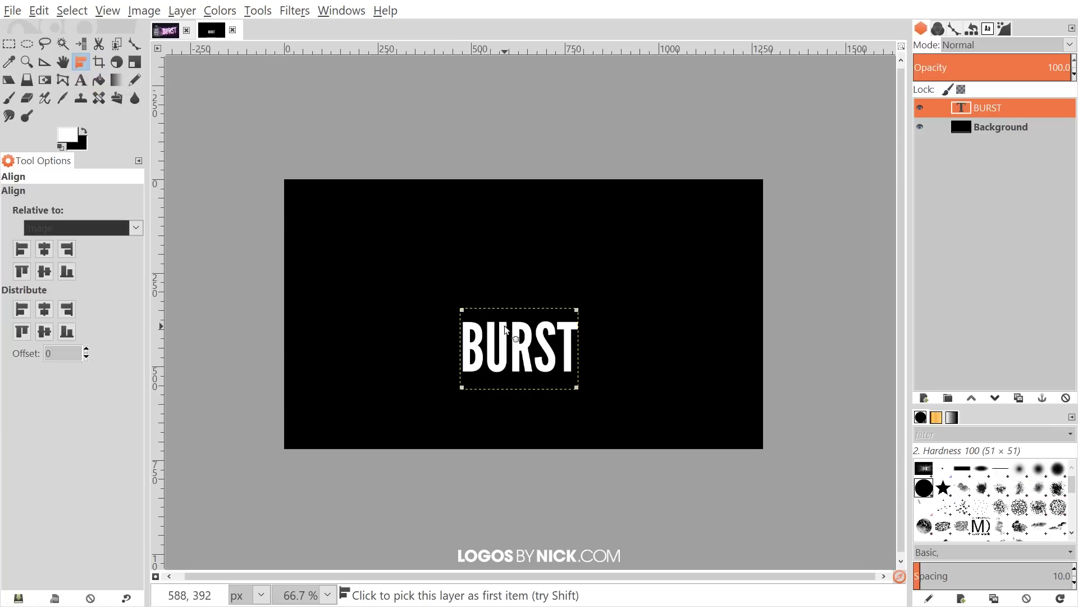
{"action": "left_click", "coordinate": [51, 232]}
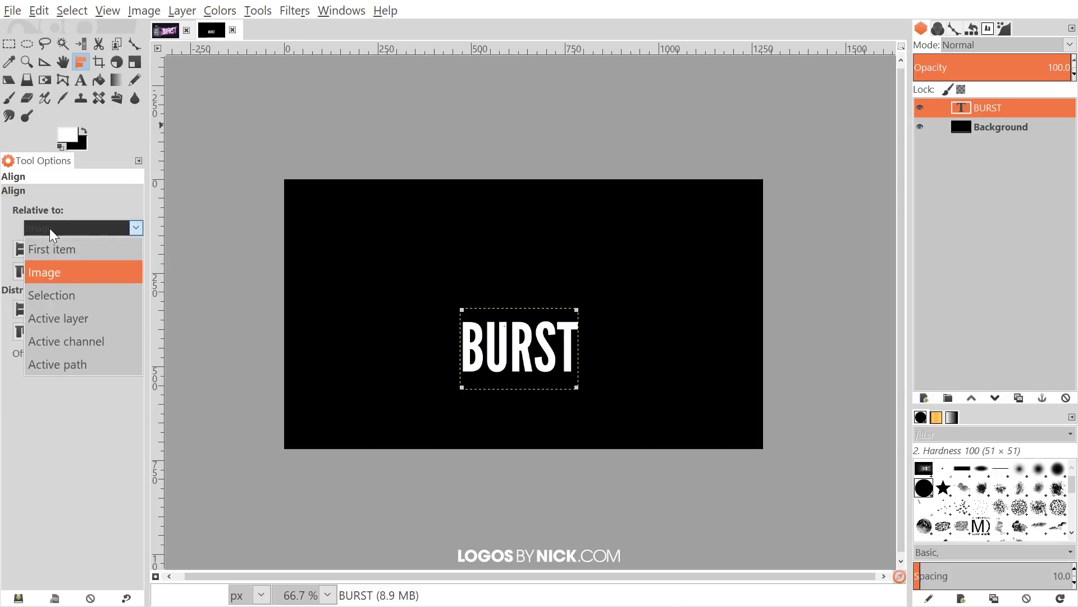
{"action": "left_click", "coordinate": [50, 270]}
{"action": "left_click", "coordinate": [50, 255]}
{"action": "left_click", "coordinate": [45, 272]}
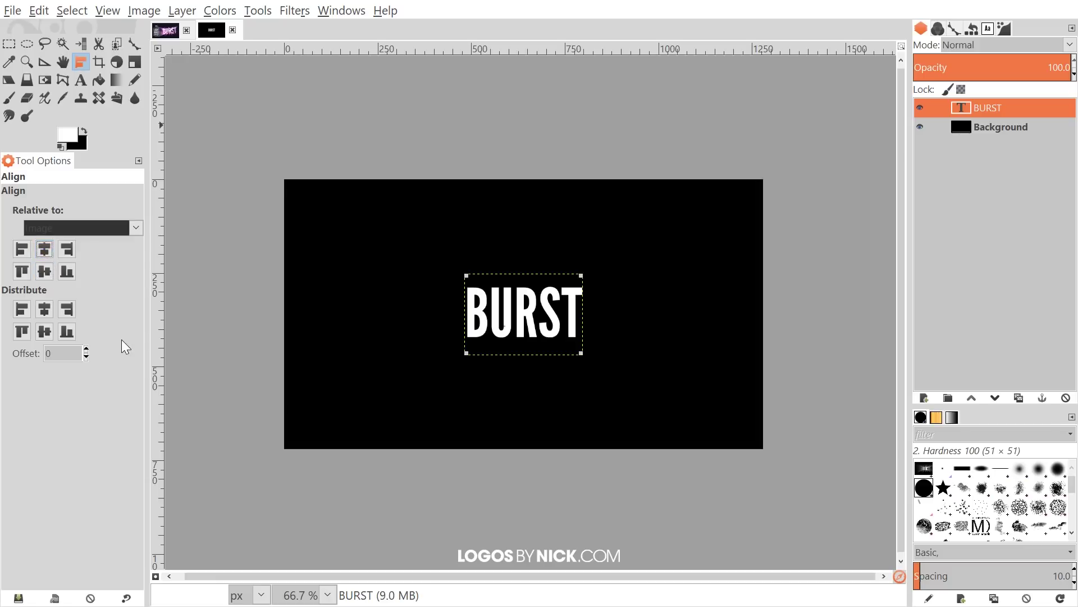
{"action": "left_click", "coordinate": [63, 62]}
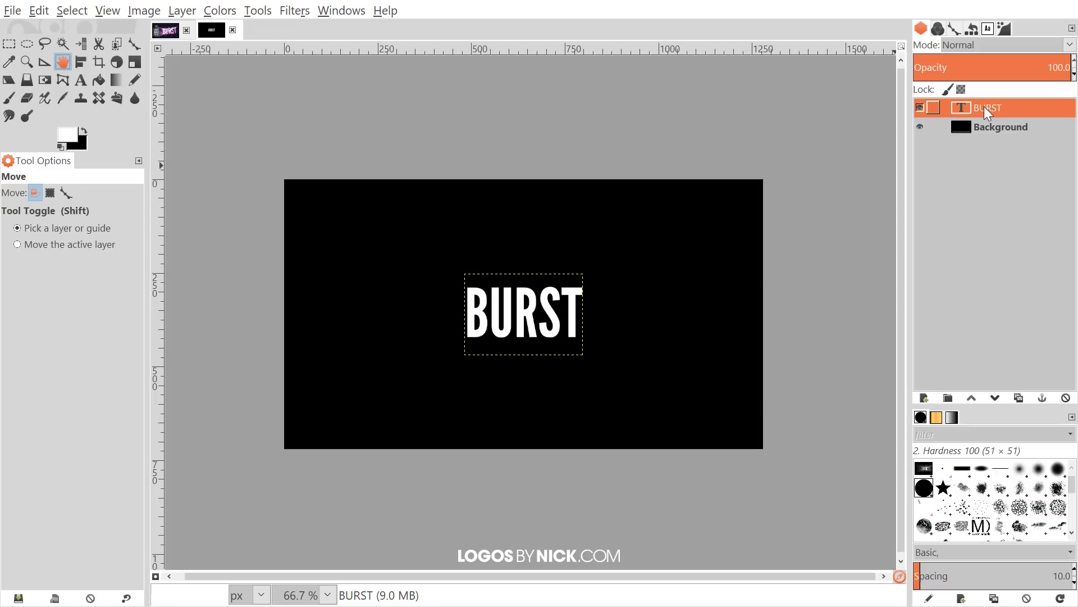
Load the BURST letter outline as a selection and add a new transparent layer
{"action": "right_click", "coordinate": [988, 111]}
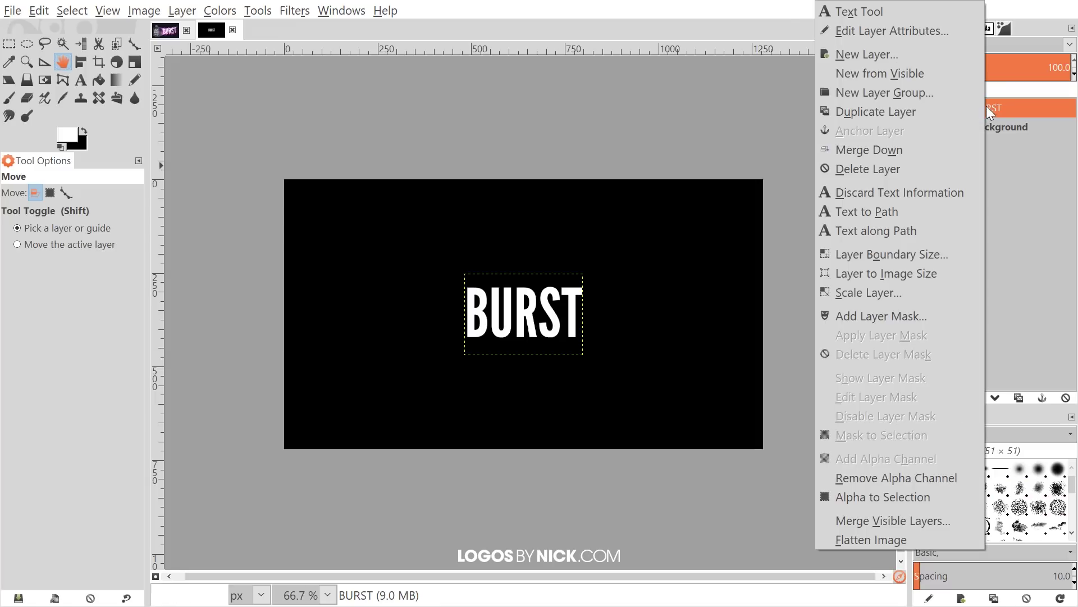
{"action": "left_click", "coordinate": [872, 496]}
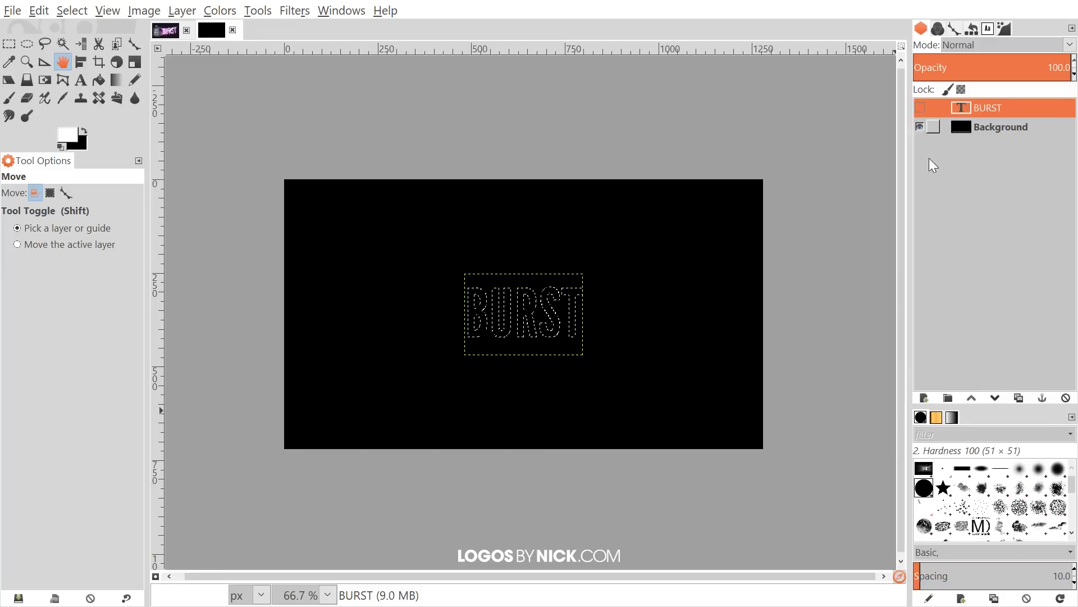
{"action": "left_click", "coordinate": [924, 399]}
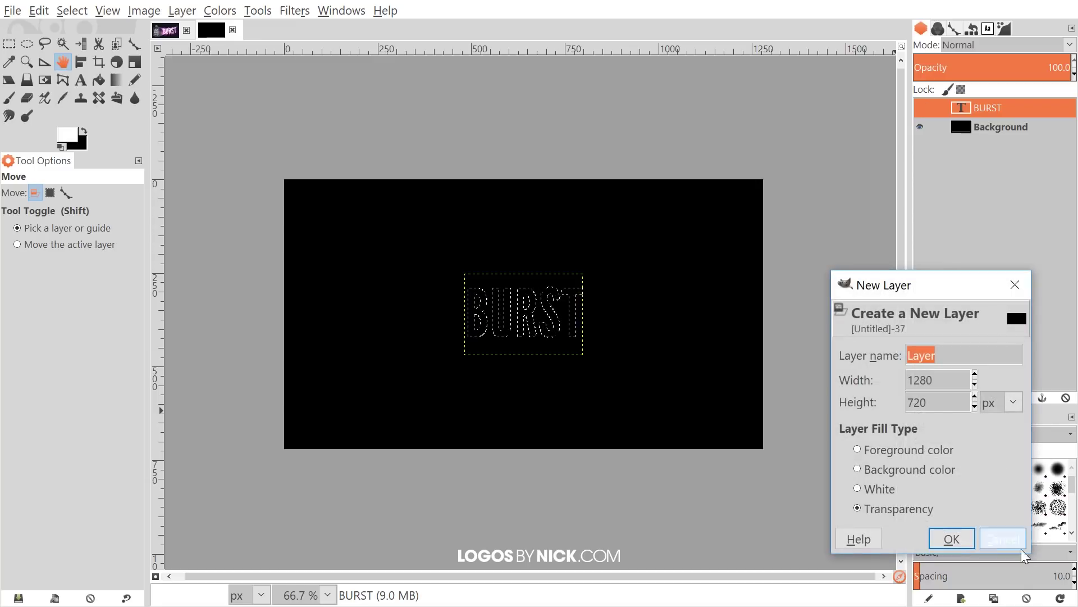
{"action": "left_click", "coordinate": [951, 539]}
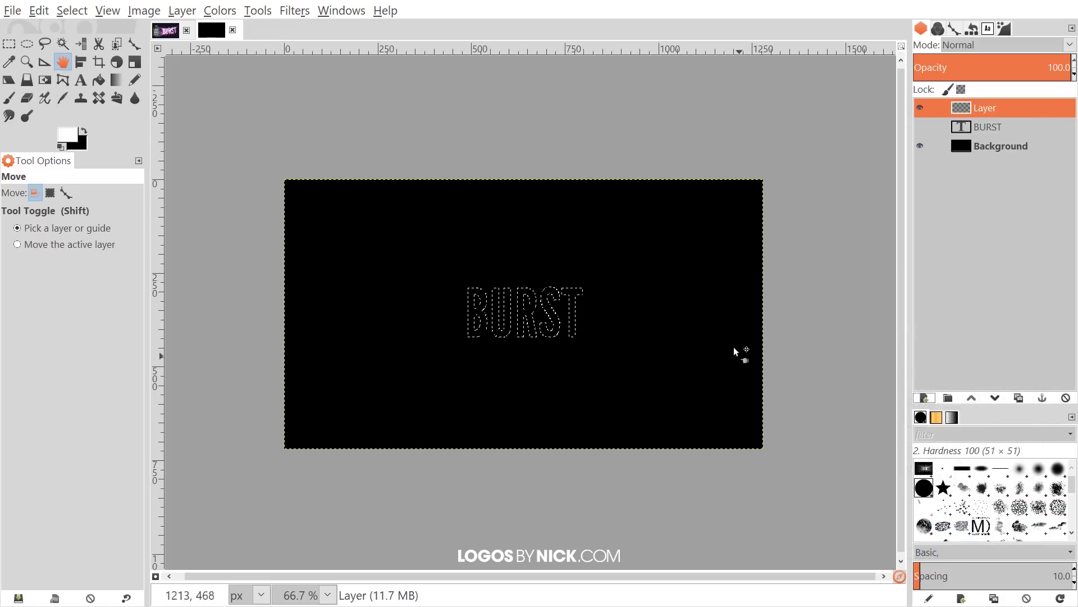
Fill the letter selection with white foreground colour, then clear the selection
{"action": "left_click", "coordinate": [39, 11]}
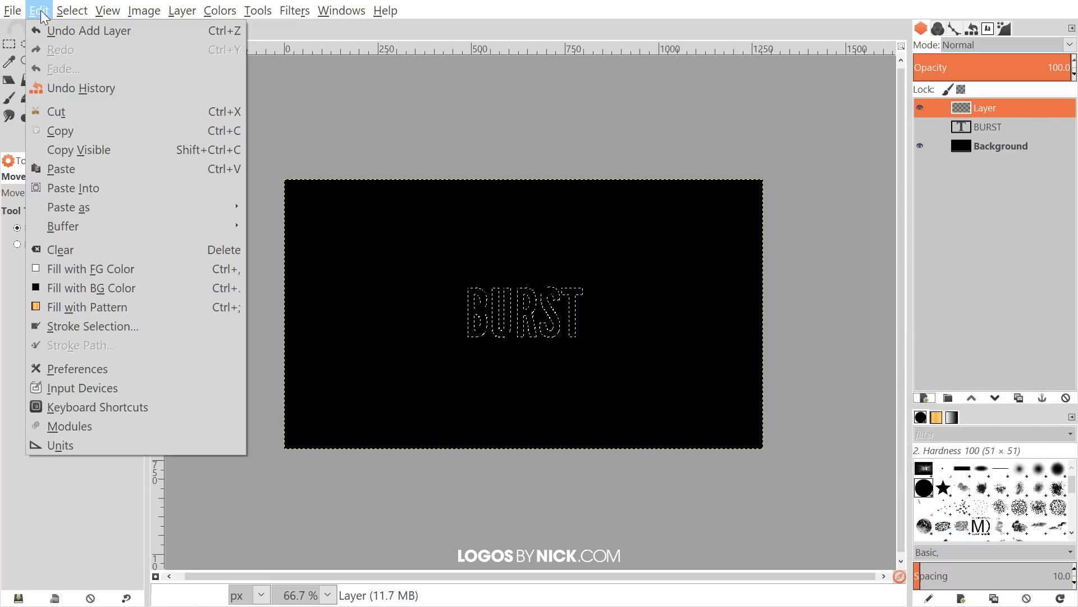
{"action": "left_click", "coordinate": [71, 270]}
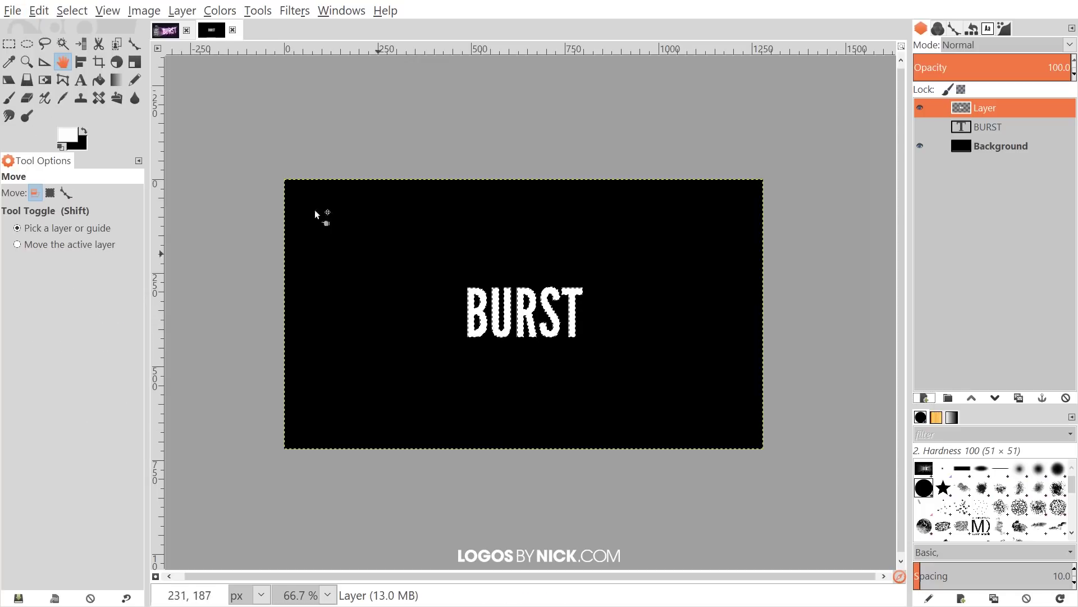
{"action": "left_click", "coordinate": [72, 11]}
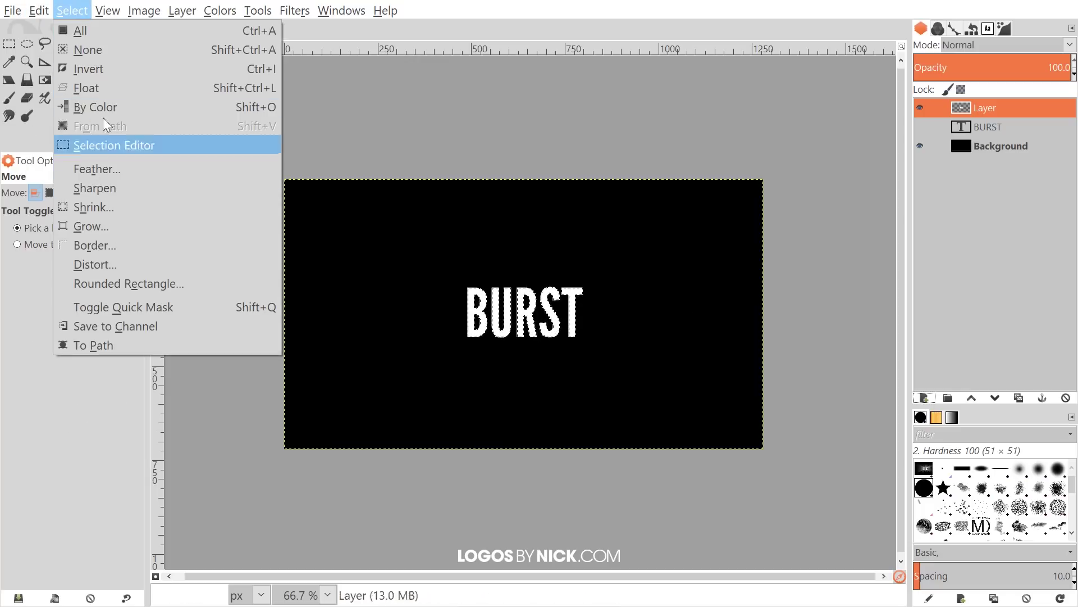
{"action": "left_click", "coordinate": [99, 53]}
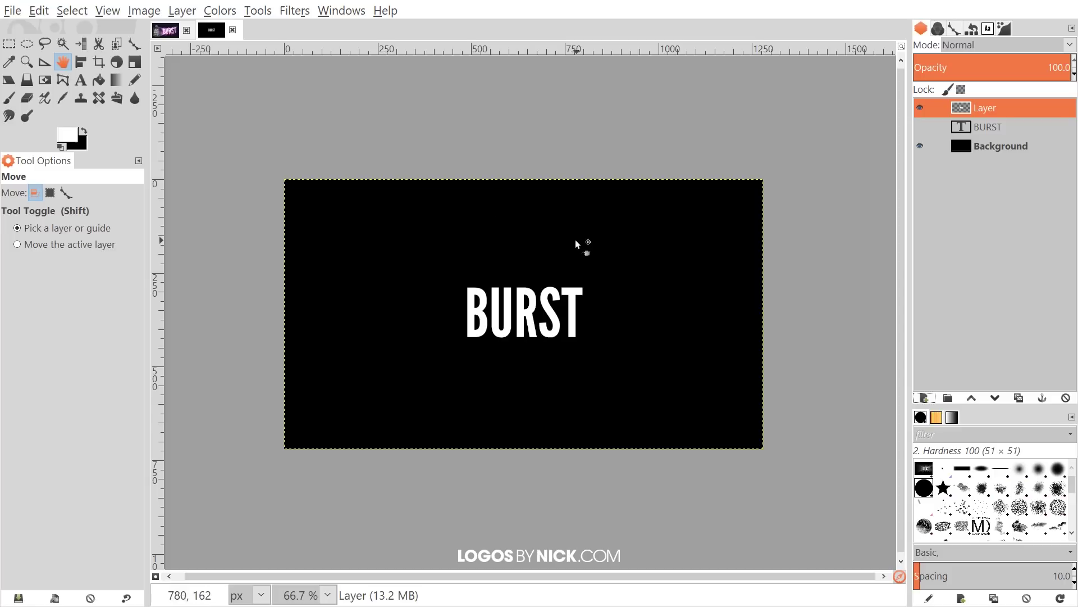
Apply an outward zoom Motion Blur of length 190 to the white letter layer
{"action": "left_click", "coordinate": [296, 10]}
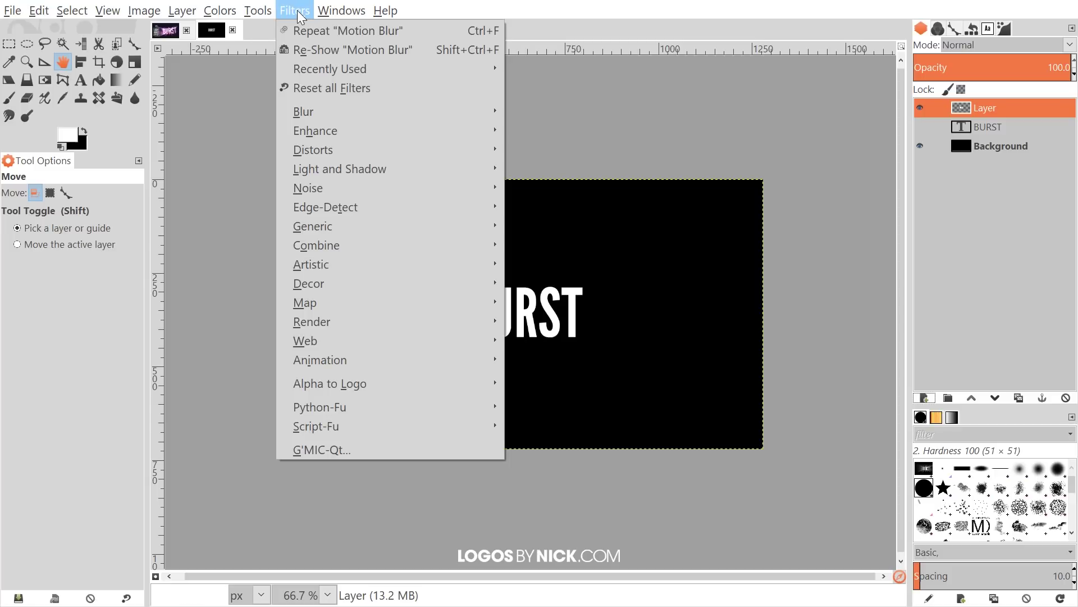
{"action": "mouse_move", "coordinate": [346, 112]}
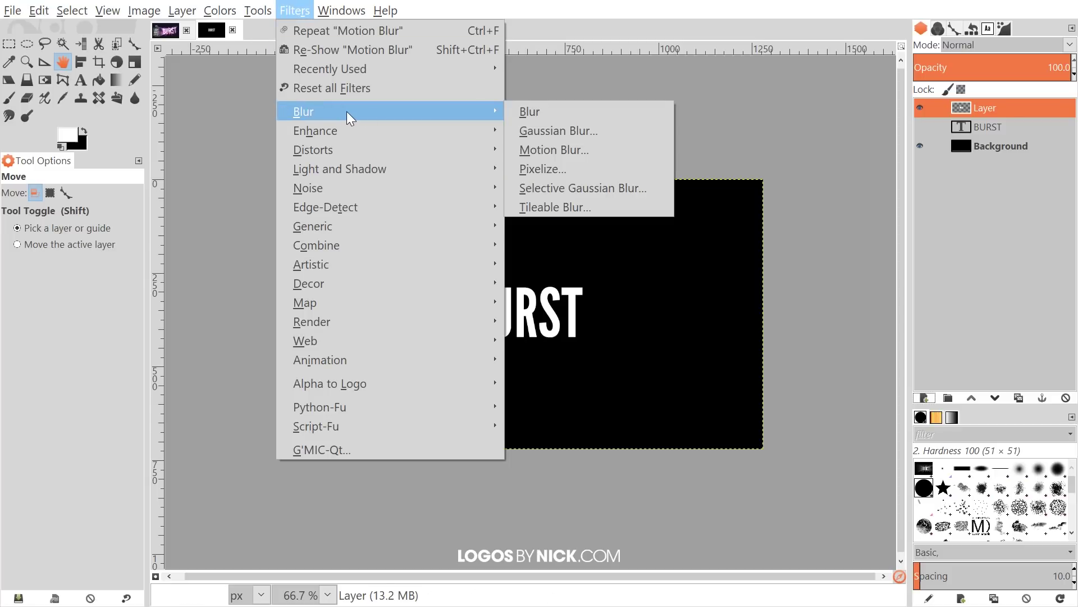
{"action": "left_click", "coordinate": [588, 141]}
{"action": "left_click_drag", "start_coordinate": [542, 141], "coordinate": [448, 85]}
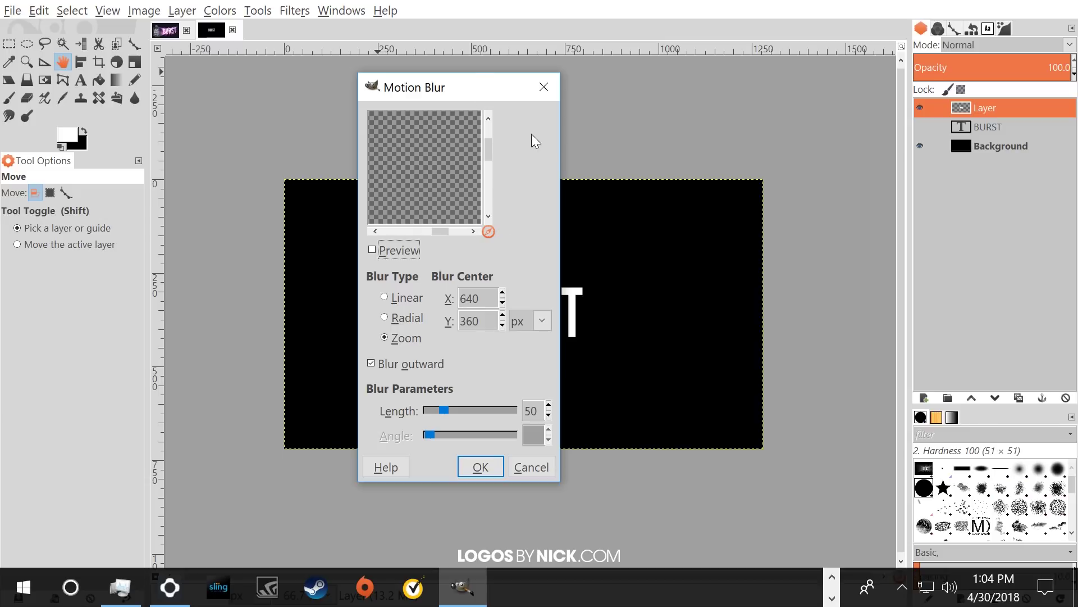
{"action": "left_click_drag", "start_coordinate": [481, 83], "coordinate": [491, 75]}
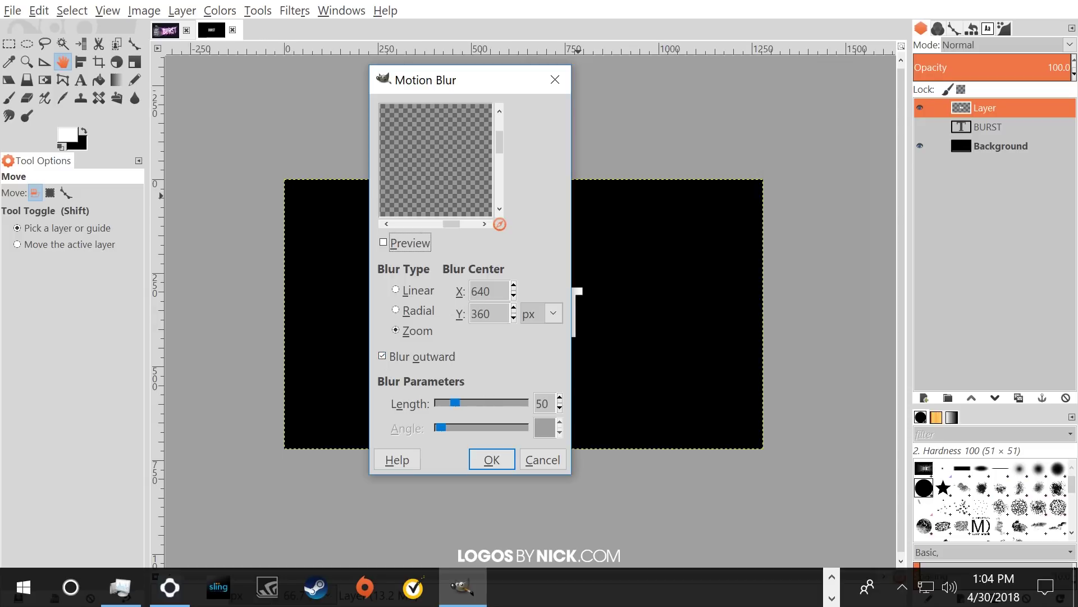
{"action": "left_click_drag", "start_coordinate": [474, 79], "coordinate": [360, 62]}
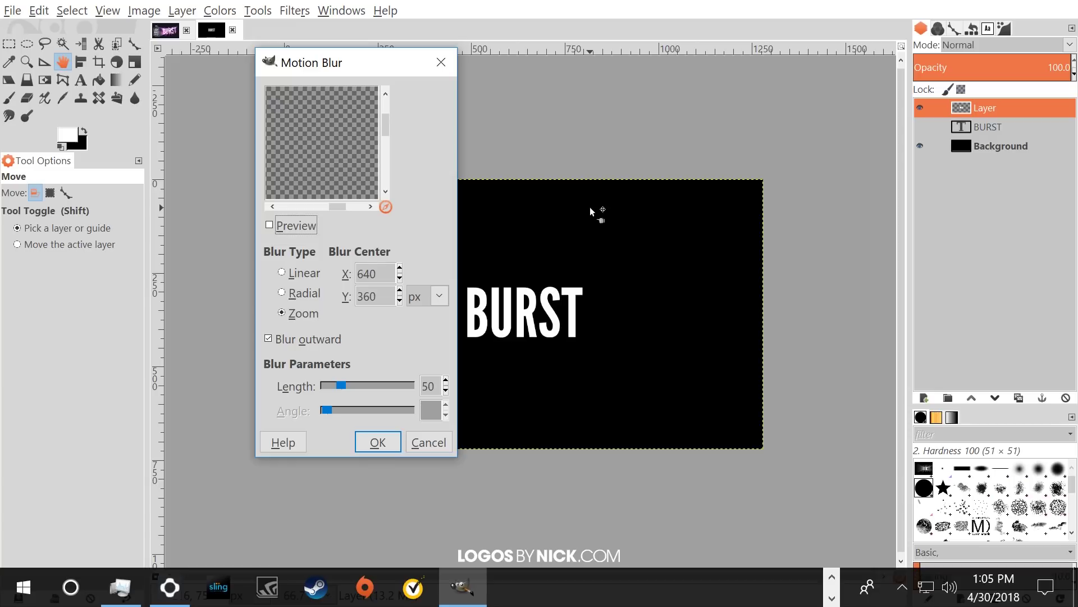
{"action": "left_click_drag", "start_coordinate": [374, 67], "coordinate": [444, 75]}
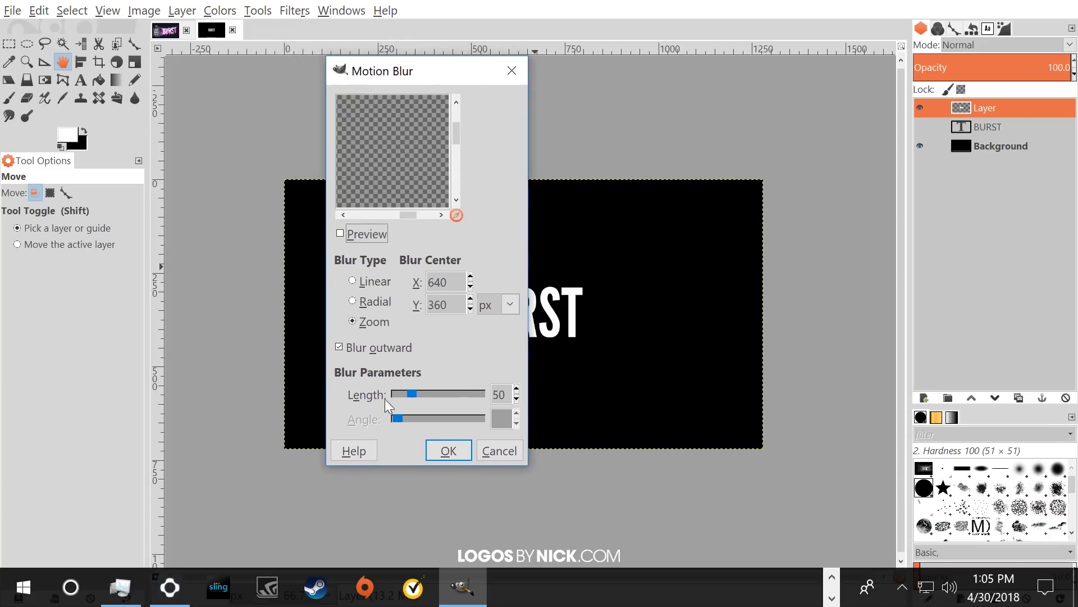
{"action": "double_click", "coordinate": [499, 395]}
{"action": "key", "text": "BackSpace"}
{"action": "left_click", "coordinate": [447, 455]}
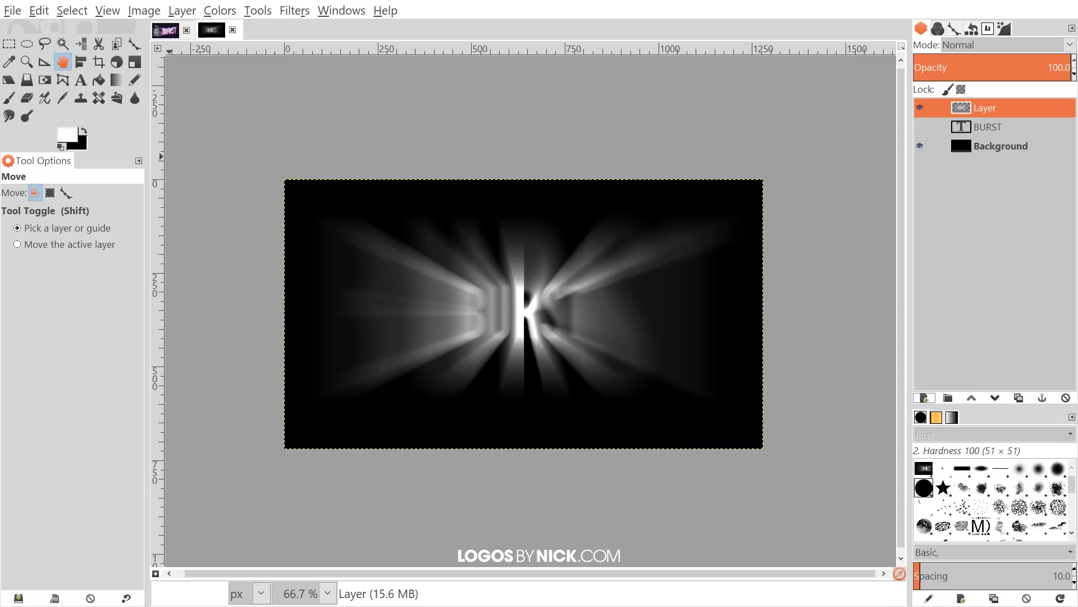
Drag galaxy.jpg from the Tutorials folder in File Explorer into the GIMP image as a layer
{"action": "key", "text": "alt+Tab"}
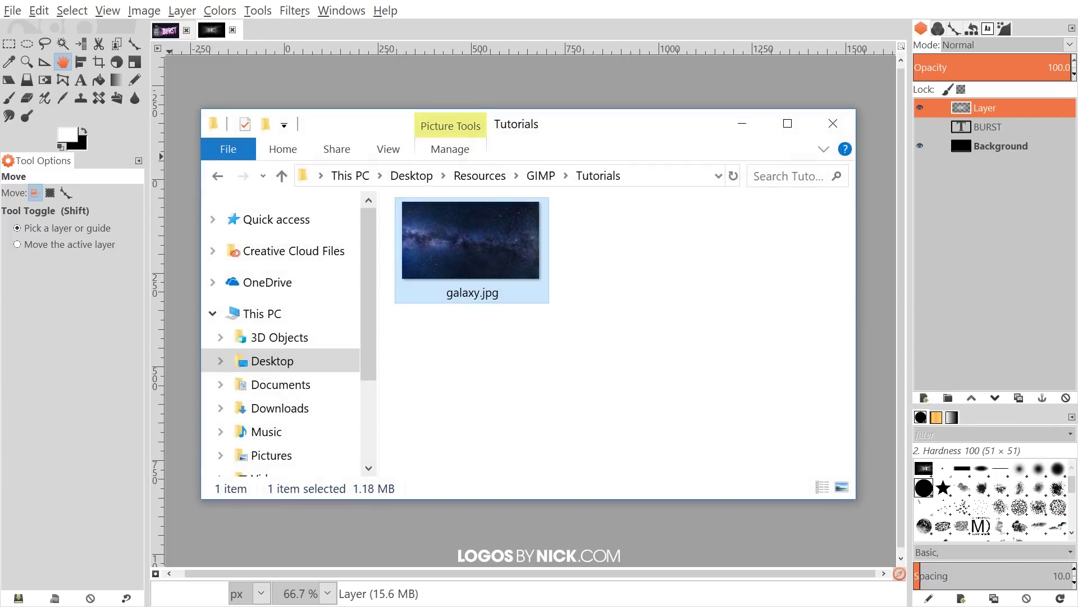
{"action": "left_click_drag", "start_coordinate": [615, 125], "coordinate": [737, 123]}
{"action": "left_click_drag", "start_coordinate": [594, 243], "coordinate": [269, 290]}
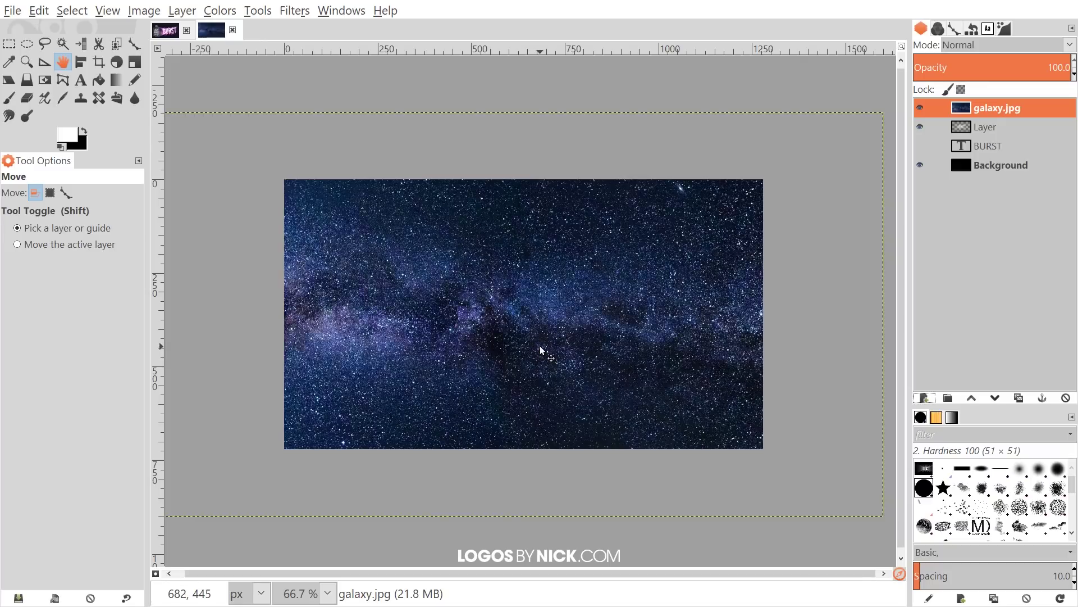
Scale the galaxy.jpg layer down to 1315×739 px so it covers the canvas
{"action": "key", "text": "minus"}
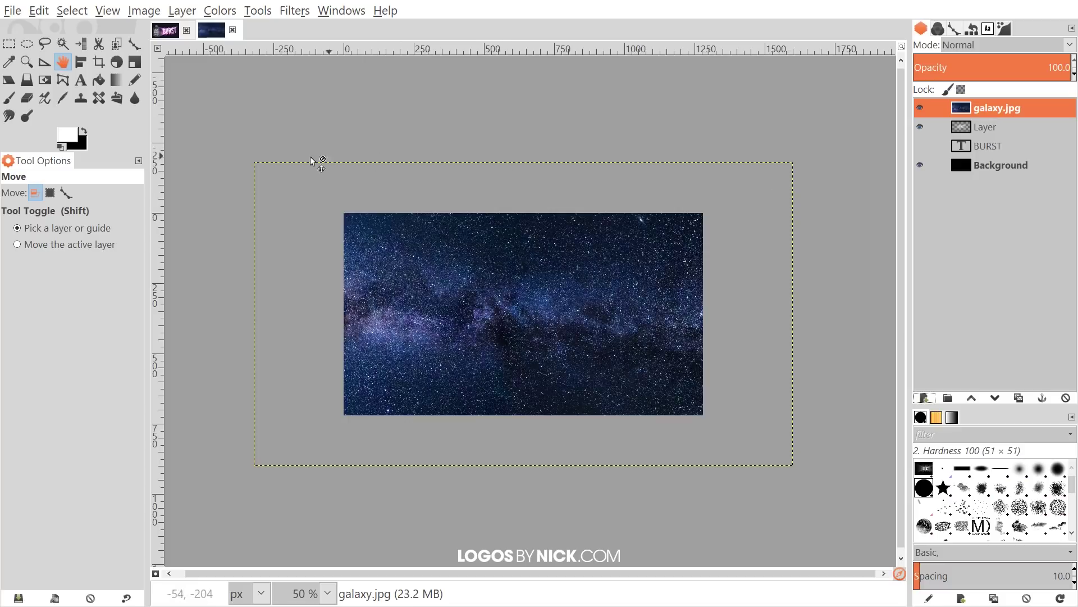
{"action": "left_click", "coordinate": [135, 63]}
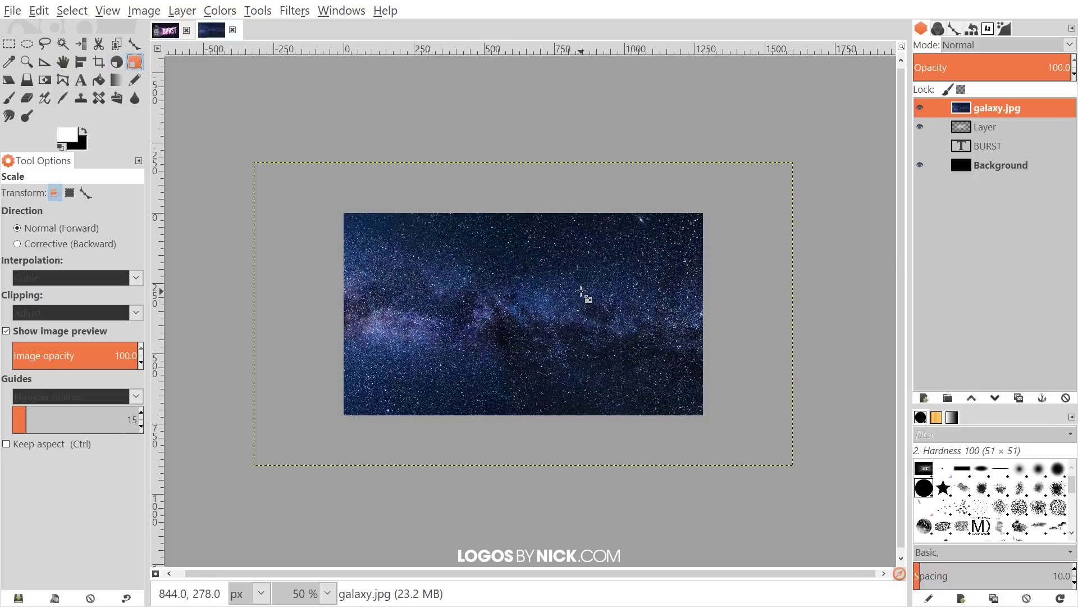
{"action": "left_click", "coordinate": [582, 292]}
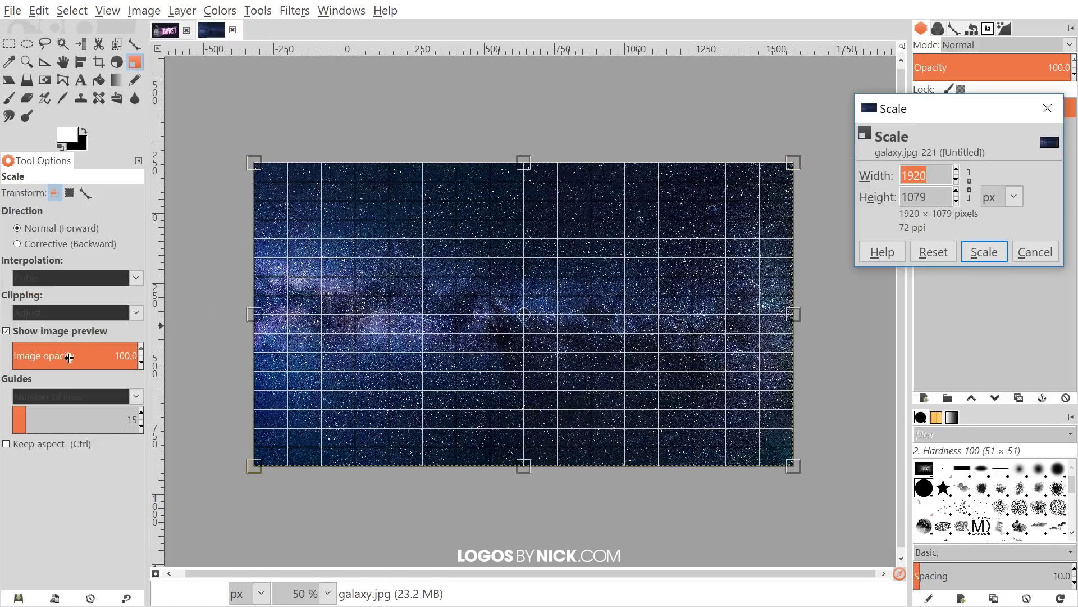
{"action": "left_click_drag", "start_coordinate": [73, 355], "coordinate": [65, 355]}
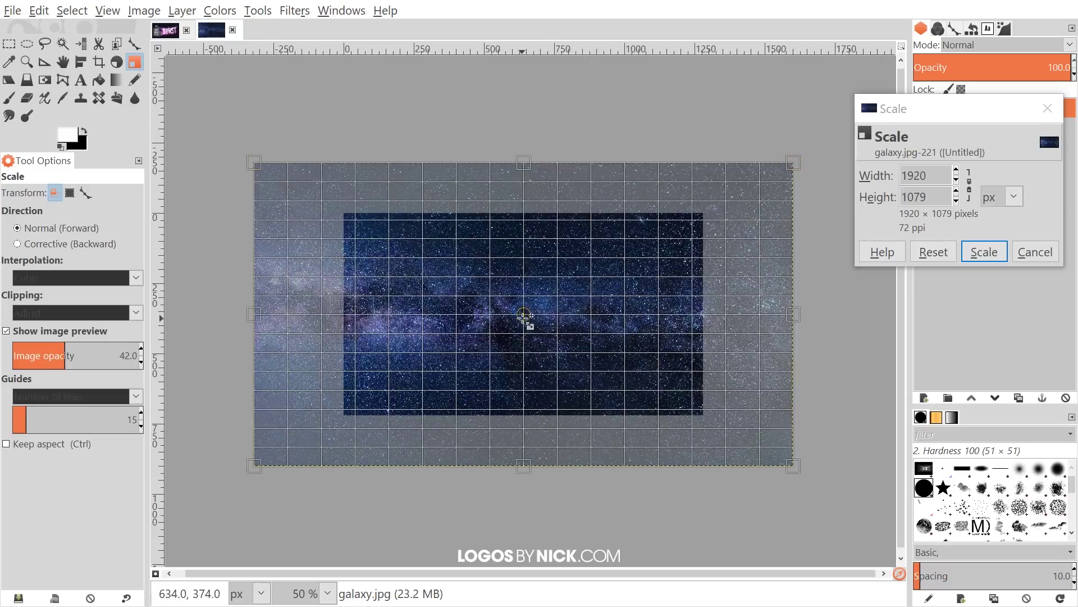
{"action": "left_click_drag", "start_coordinate": [525, 314], "coordinate": [610, 362]}
{"action": "left_click_drag", "start_coordinate": [807, 444], "coordinate": [724, 426]}
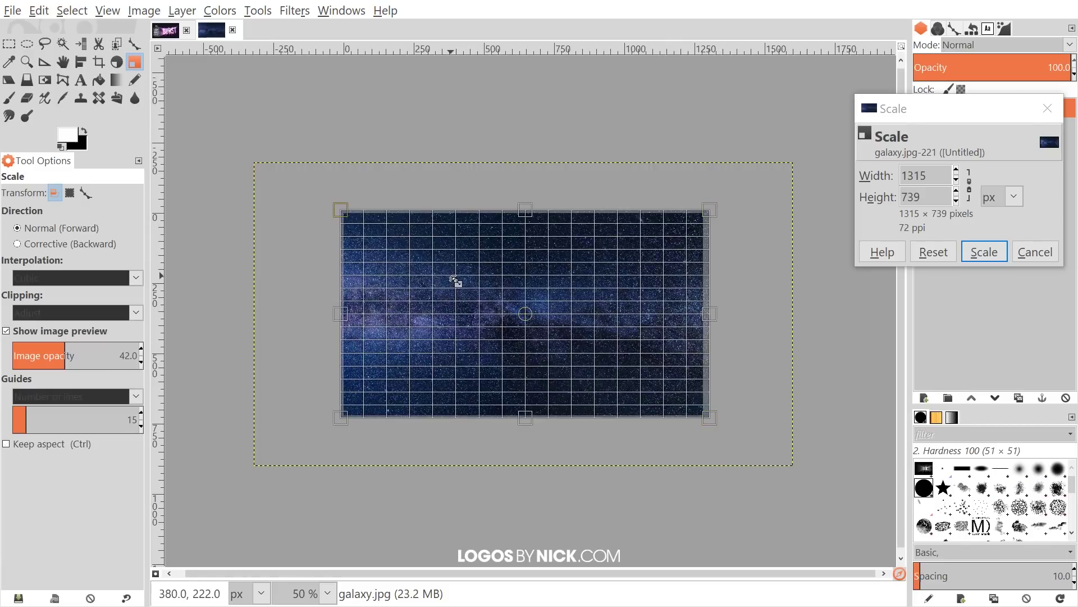
{"action": "left_click", "coordinate": [996, 251]}
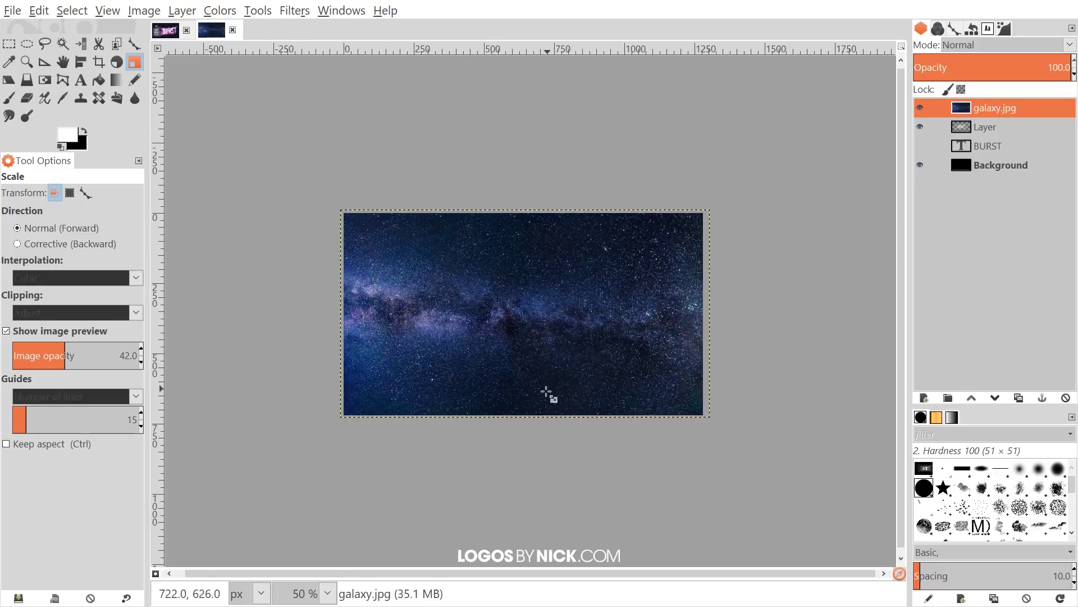
{"action": "scroll", "coordinate": [544, 397], "scroll_direction": "up", "scroll_amount": 1}
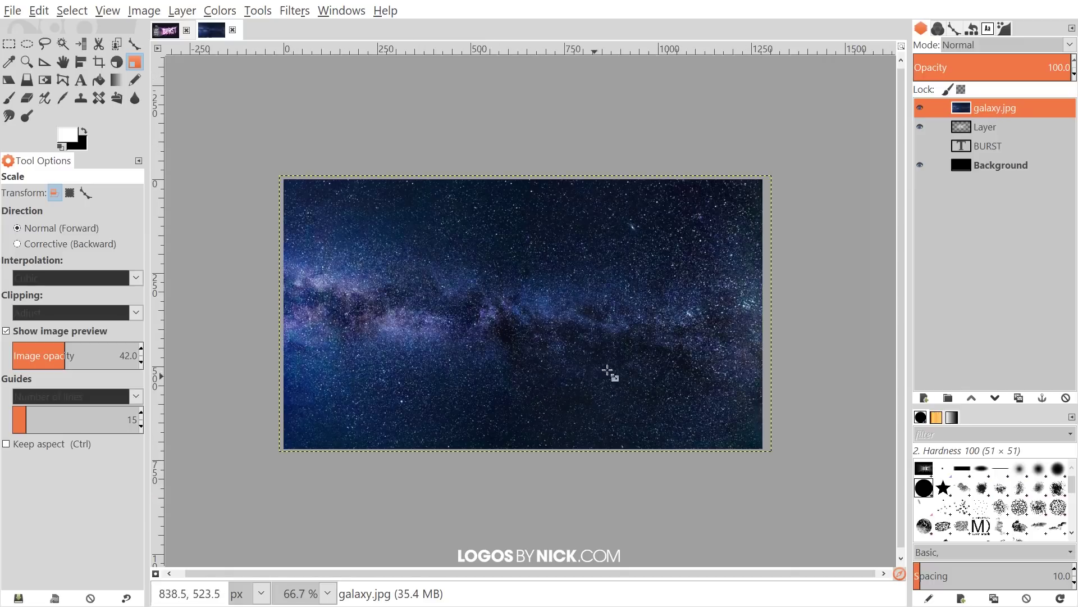
Apply Levels to the galaxy layer with input black point 19 and white point 76
{"action": "left_click", "coordinate": [214, 11]}
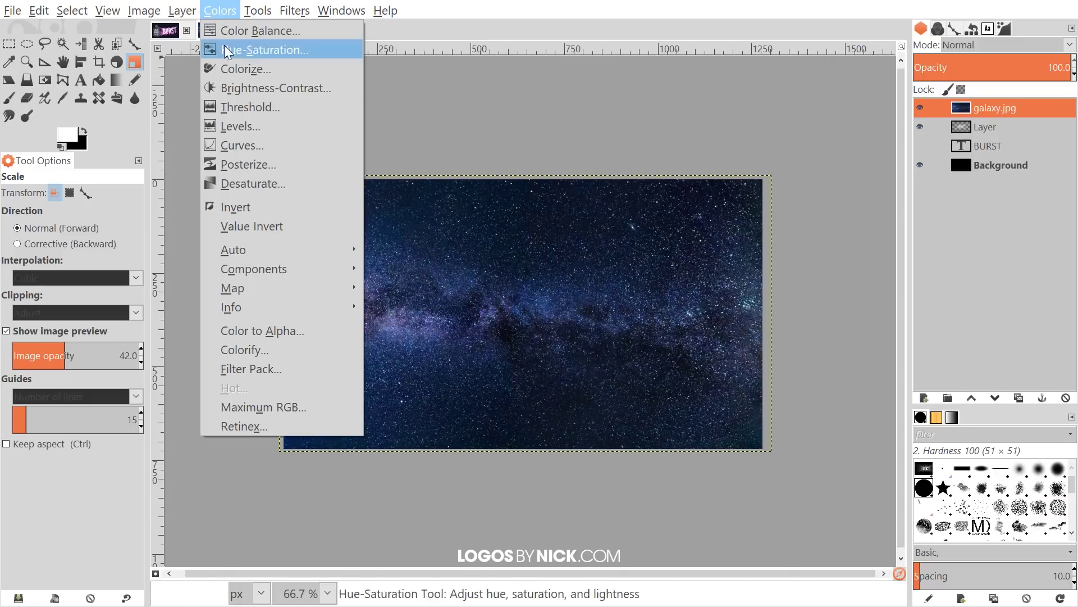
{"action": "left_click", "coordinate": [241, 125]}
{"action": "left_click_drag", "start_coordinate": [979, 183], "coordinate": [876, 133]}
{"action": "left_click_drag", "start_coordinate": [753, 301], "coordinate": [770, 301]}
{"action": "left_click_drag", "start_coordinate": [974, 303], "coordinate": [798, 302]}
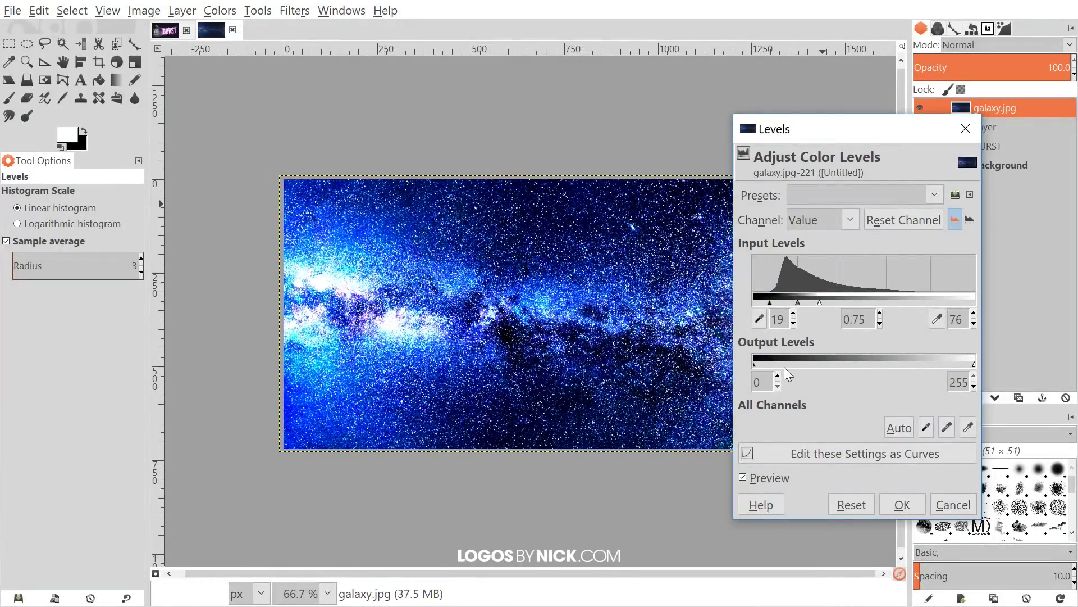
{"action": "left_click", "coordinate": [904, 504]}
{"action": "scroll", "coordinate": [498, 185], "scroll_direction": "right", "scroll_amount": 1}
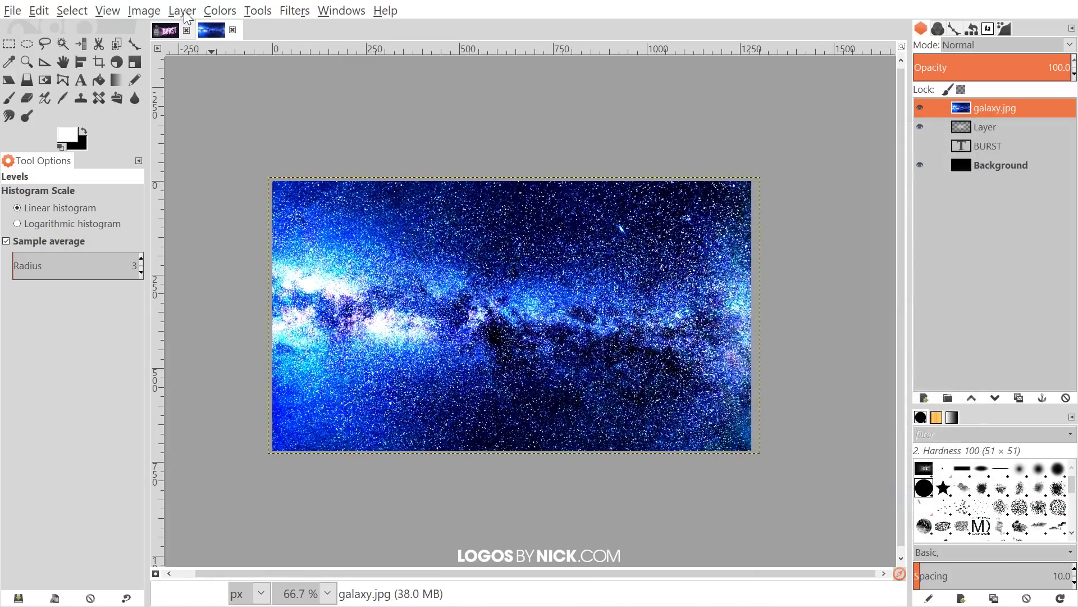
Fit the galaxy layer to image size, then apply an outward zoom Motion Blur of length 50
{"action": "left_click", "coordinate": [183, 10]}
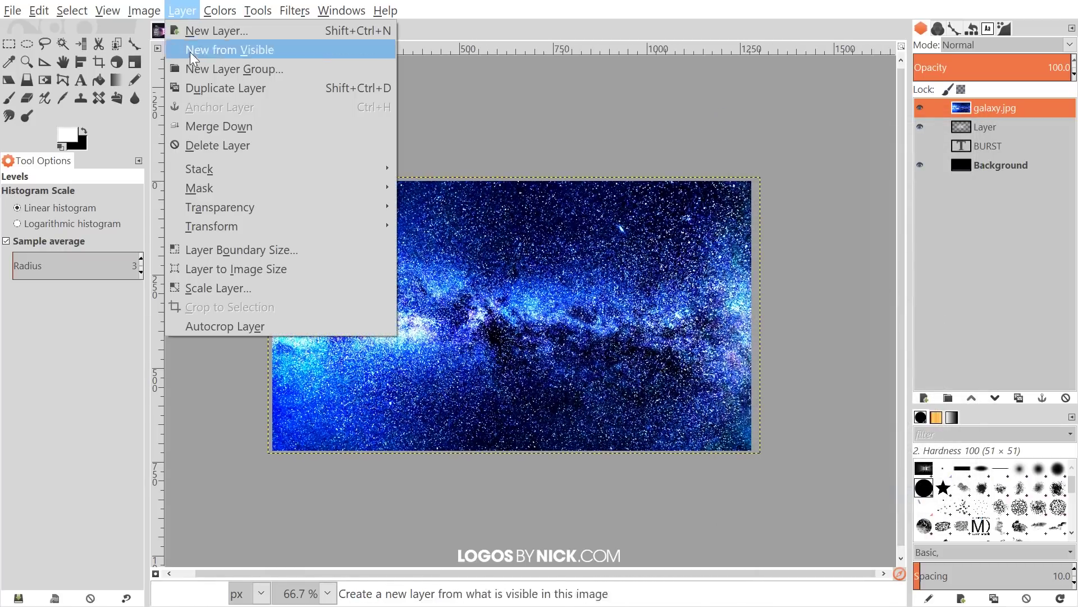
{"action": "left_click", "coordinate": [229, 269]}
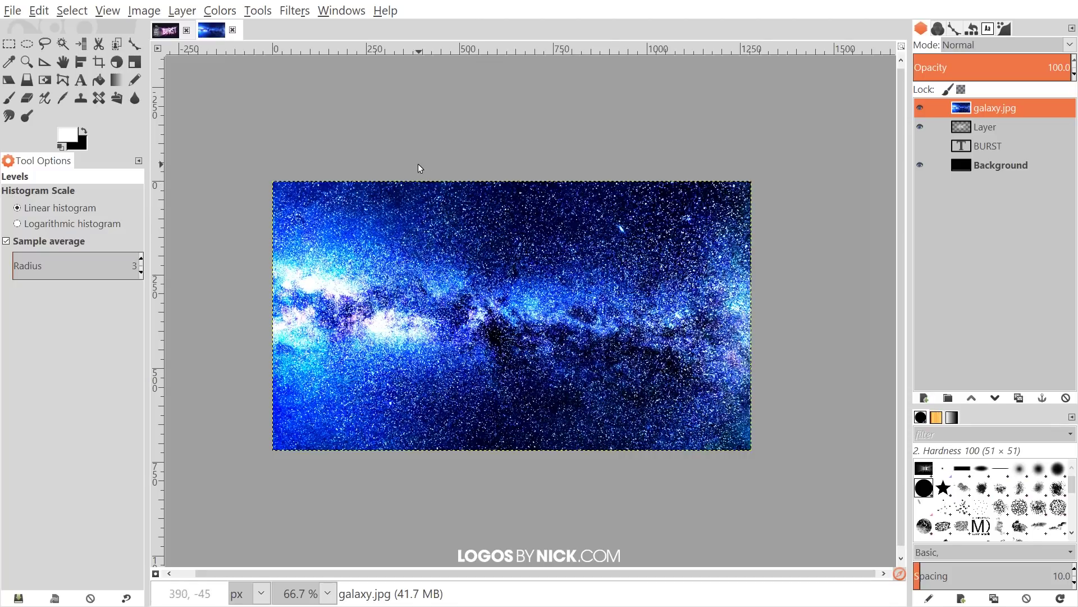
{"action": "left_click", "coordinate": [289, 12]}
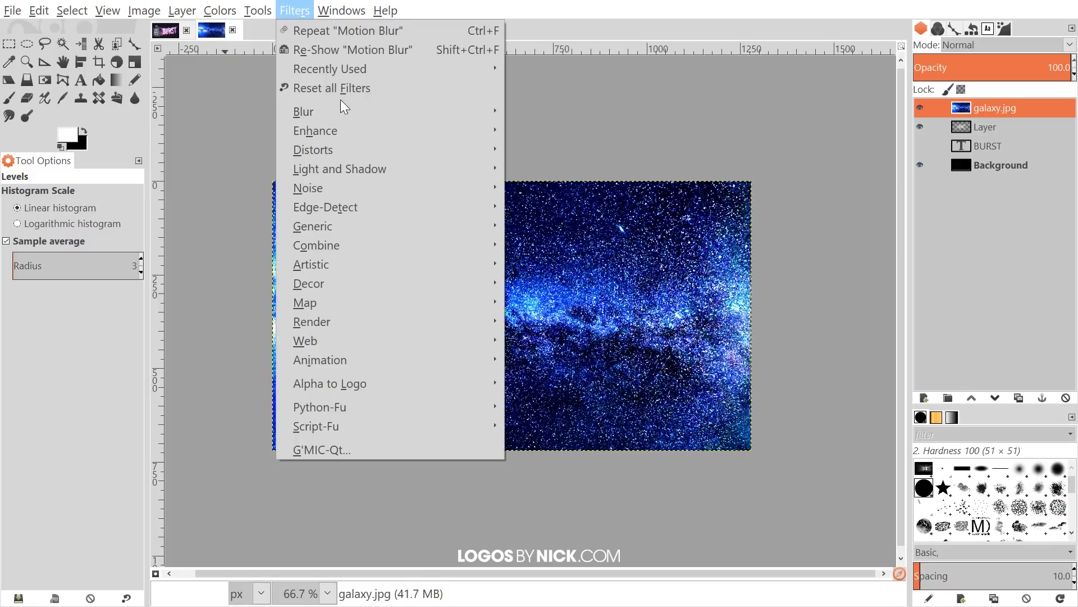
{"action": "mouse_move", "coordinate": [348, 110]}
{"action": "left_click", "coordinate": [588, 150]}
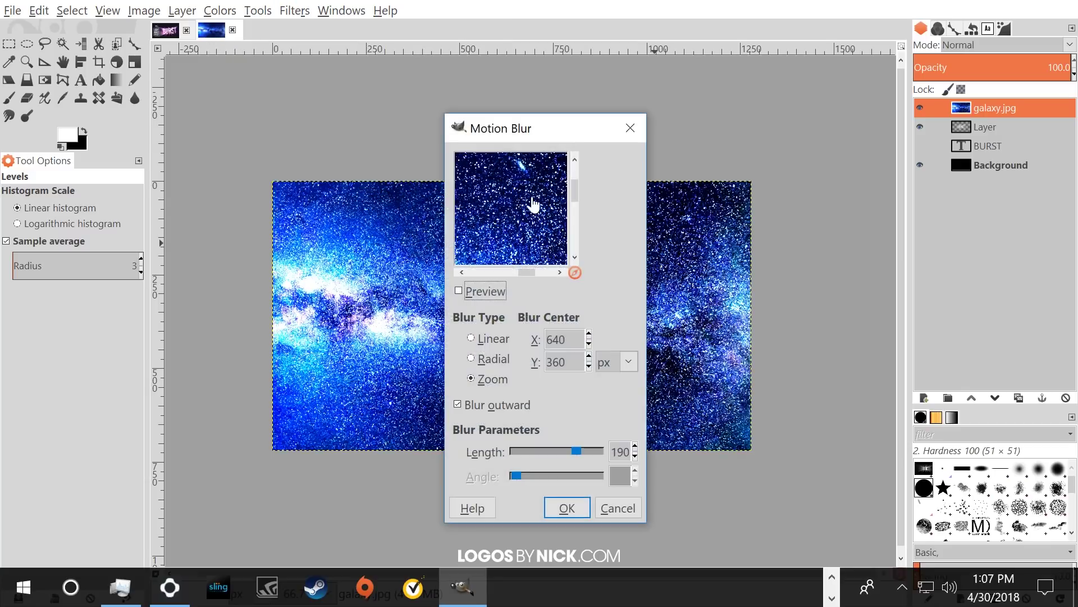
{"action": "left_click", "coordinate": [620, 451]}
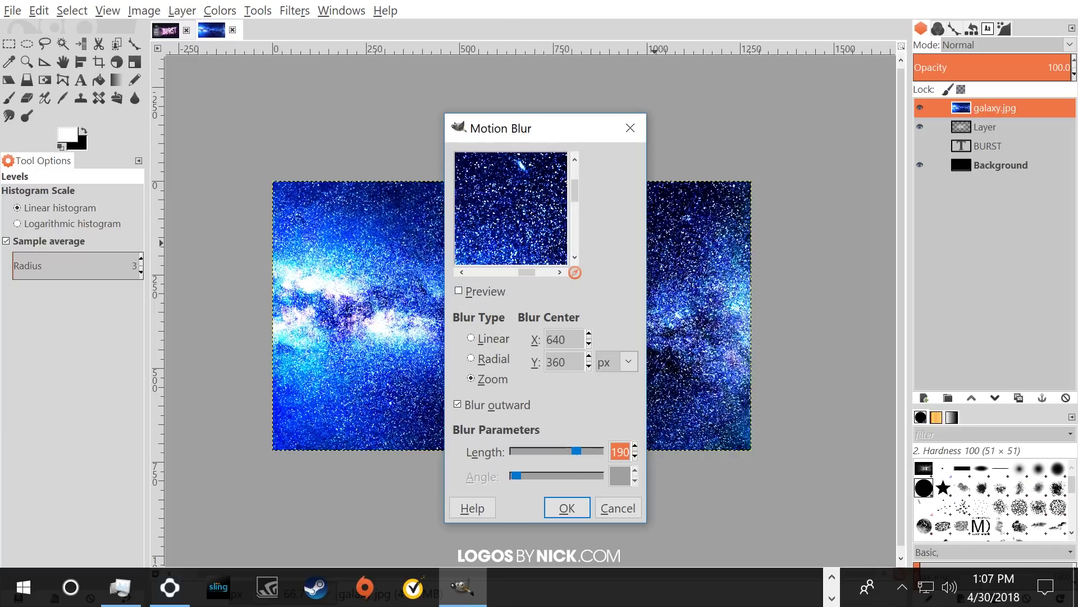
{"action": "type", "text": "50"}
{"action": "left_click", "coordinate": [577, 510]}
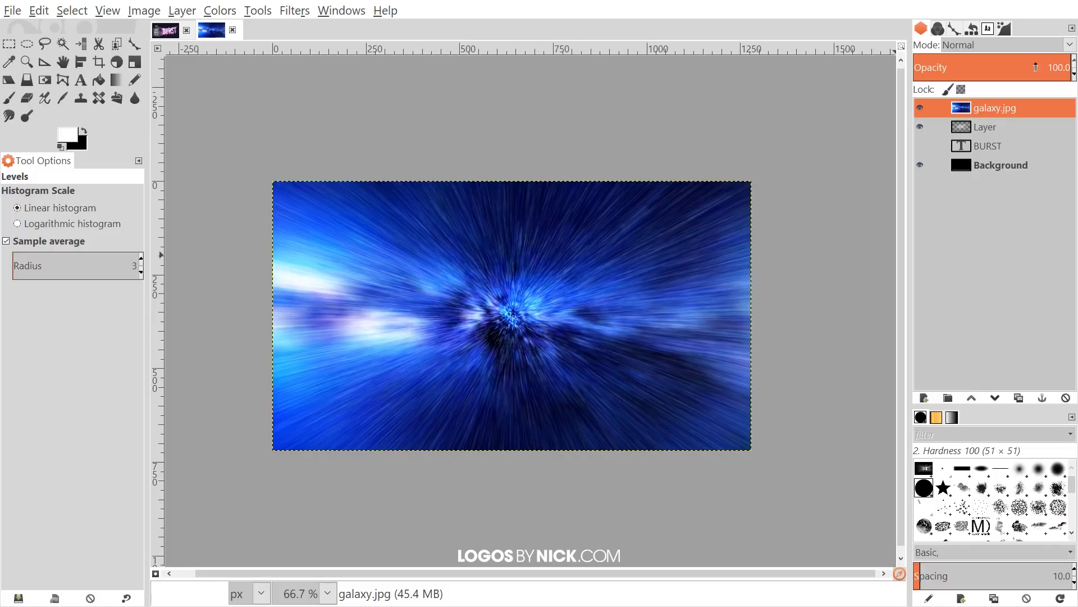
Hide galaxy.jpg, copy the visible light rays, then hide the rays layer and re-show galaxy.jpg
{"action": "left_click", "coordinate": [919, 108]}
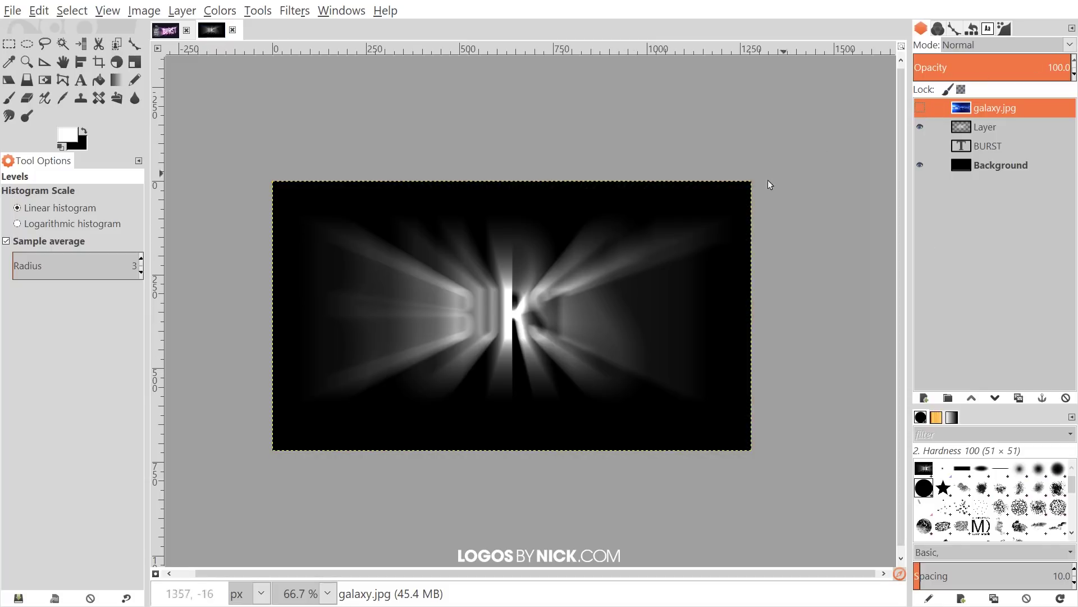
{"action": "left_click", "coordinate": [49, 12]}
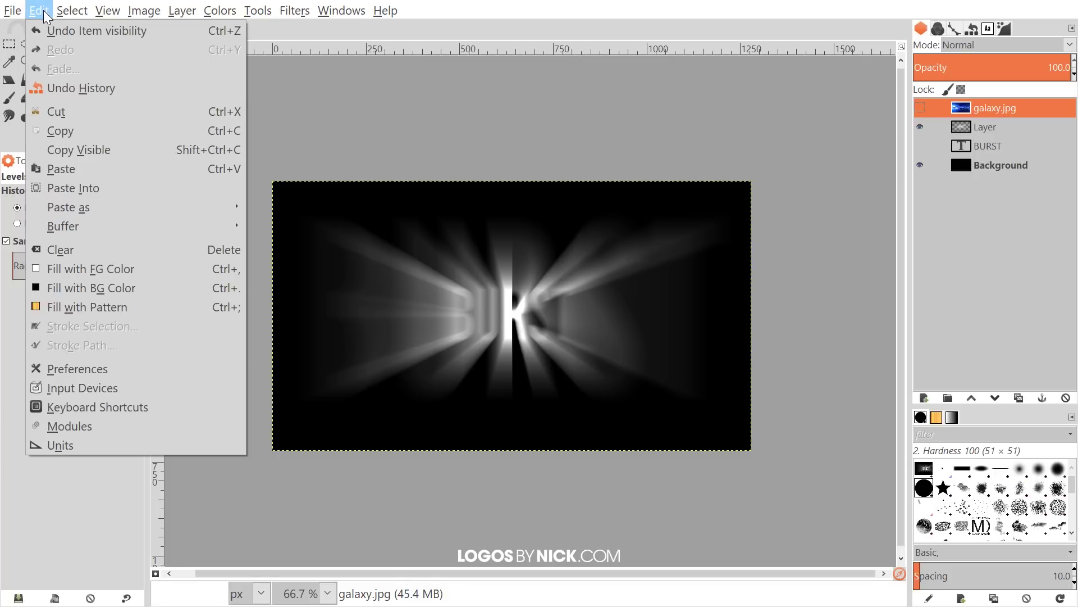
{"action": "left_click", "coordinate": [84, 151]}
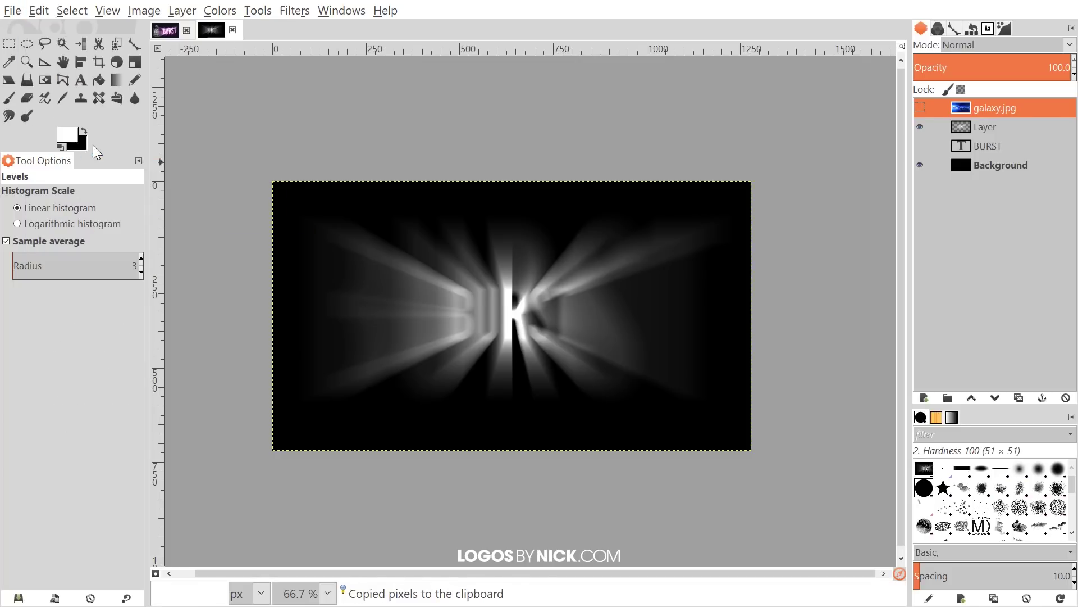
{"action": "left_click", "coordinate": [919, 127]}
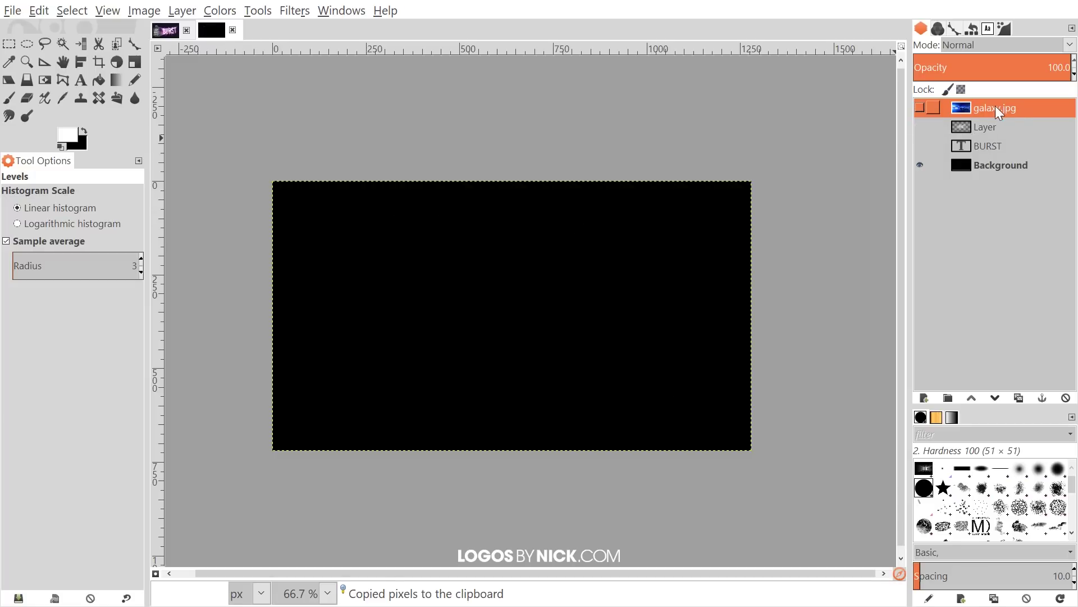
{"action": "left_click", "coordinate": [920, 107]}
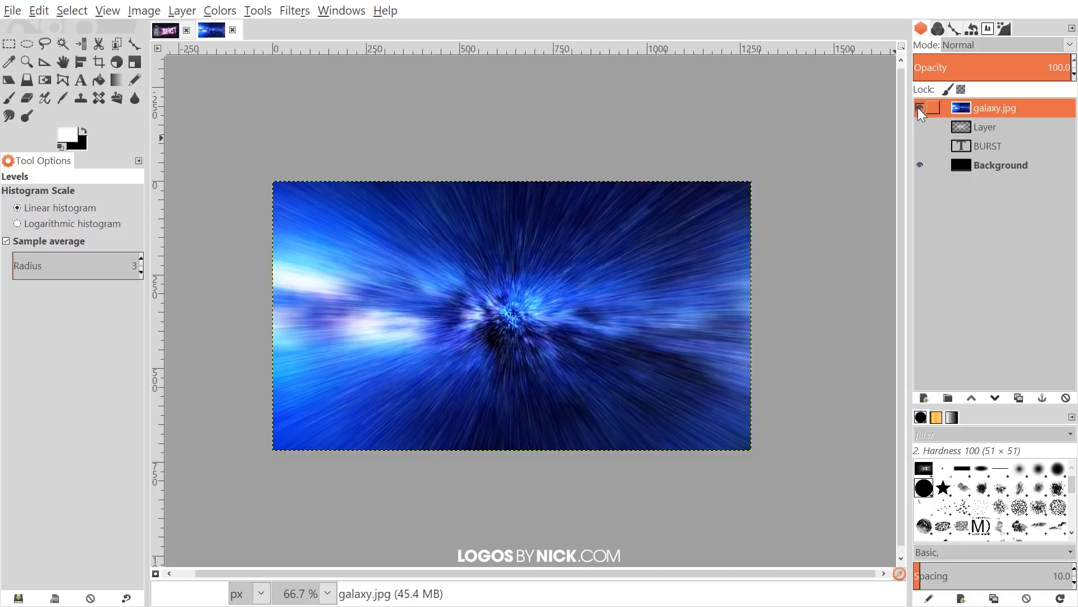
Add a white layer mask to the galaxy.jpg layer
{"action": "right_click", "coordinate": [989, 106]}
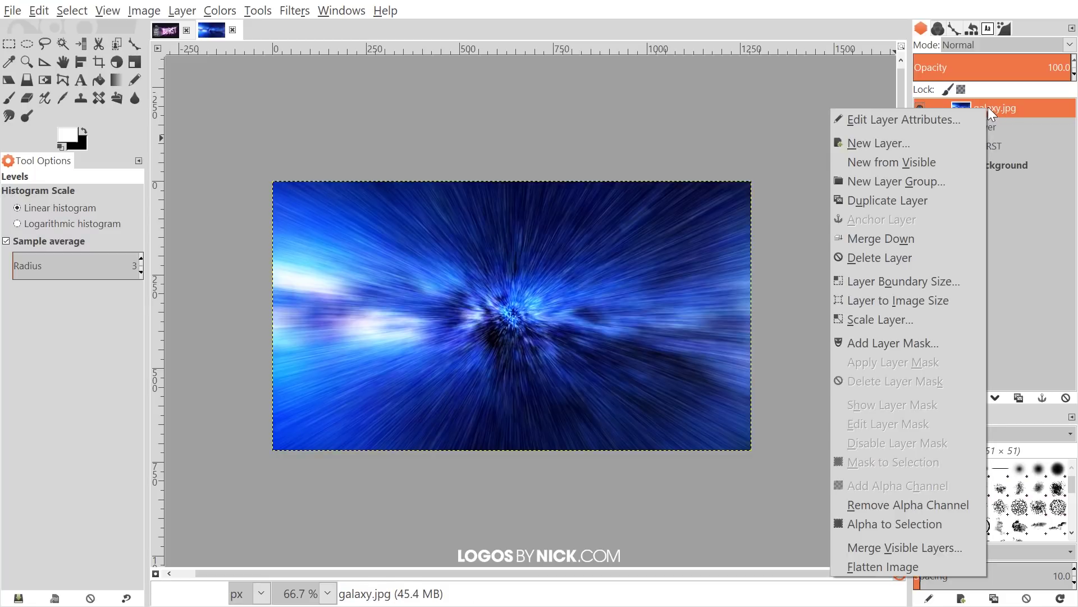
{"action": "left_click", "coordinate": [897, 342]}
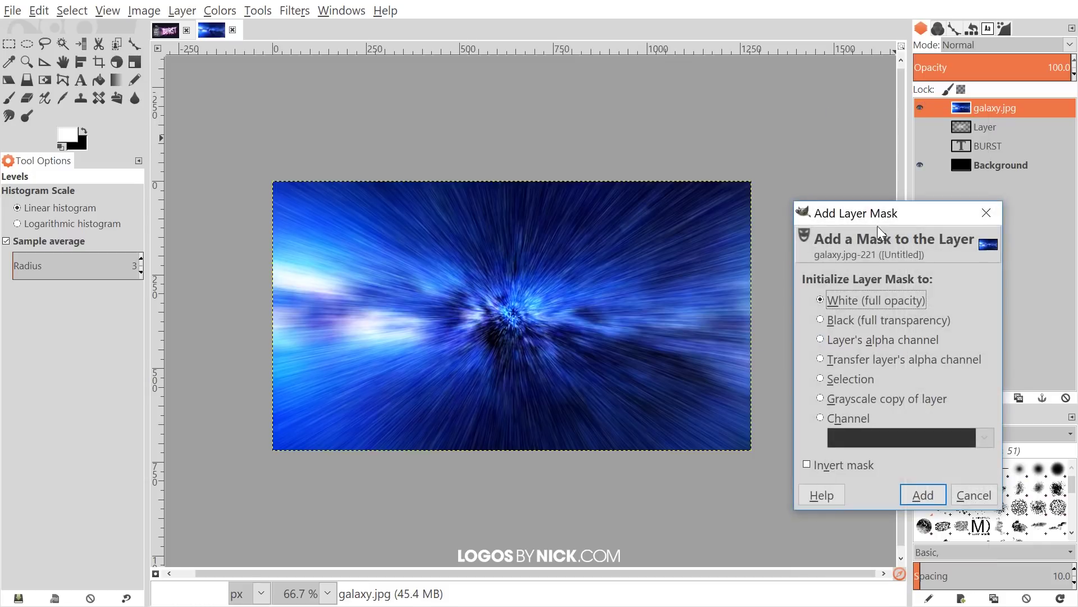
{"action": "left_click", "coordinate": [924, 495]}
Paste the copied light rays into the galaxy.jpg mask and anchor them
{"action": "left_click", "coordinate": [39, 12]}
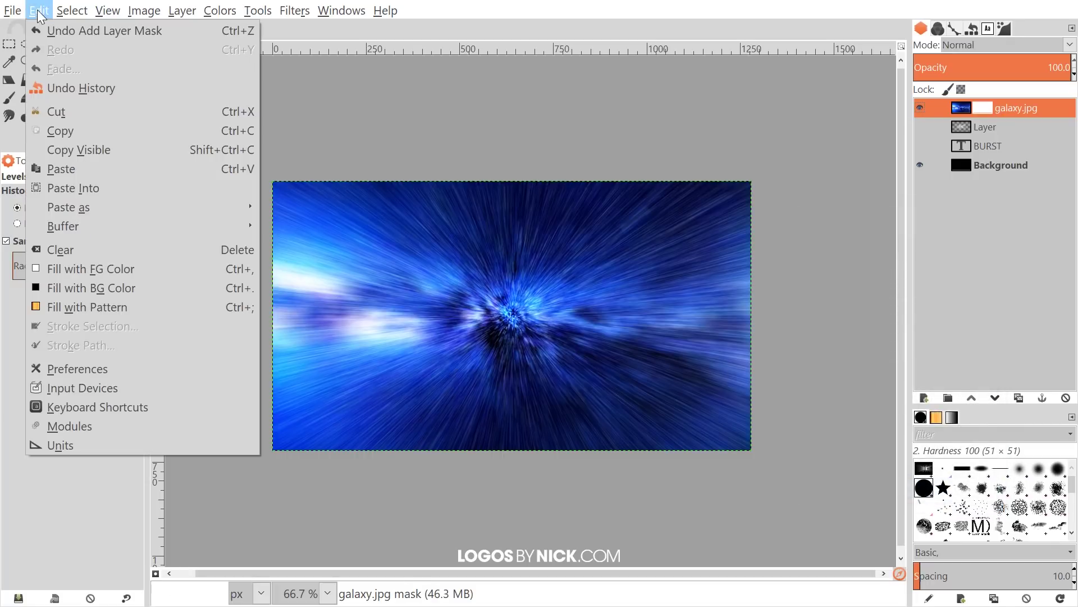
{"action": "left_click", "coordinate": [86, 169]}
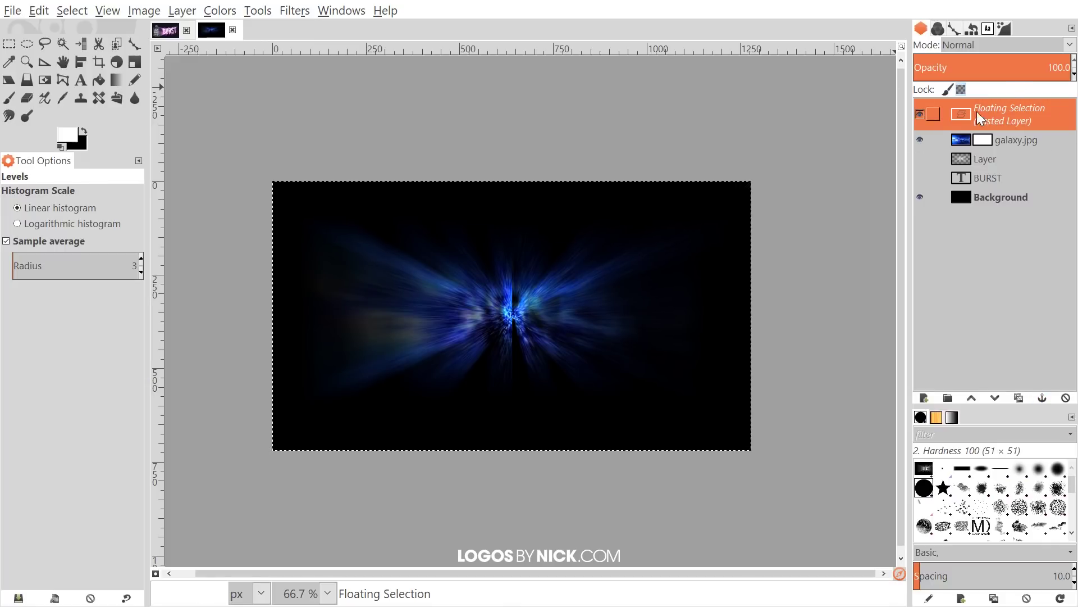
{"action": "left_click", "coordinate": [1042, 399]}
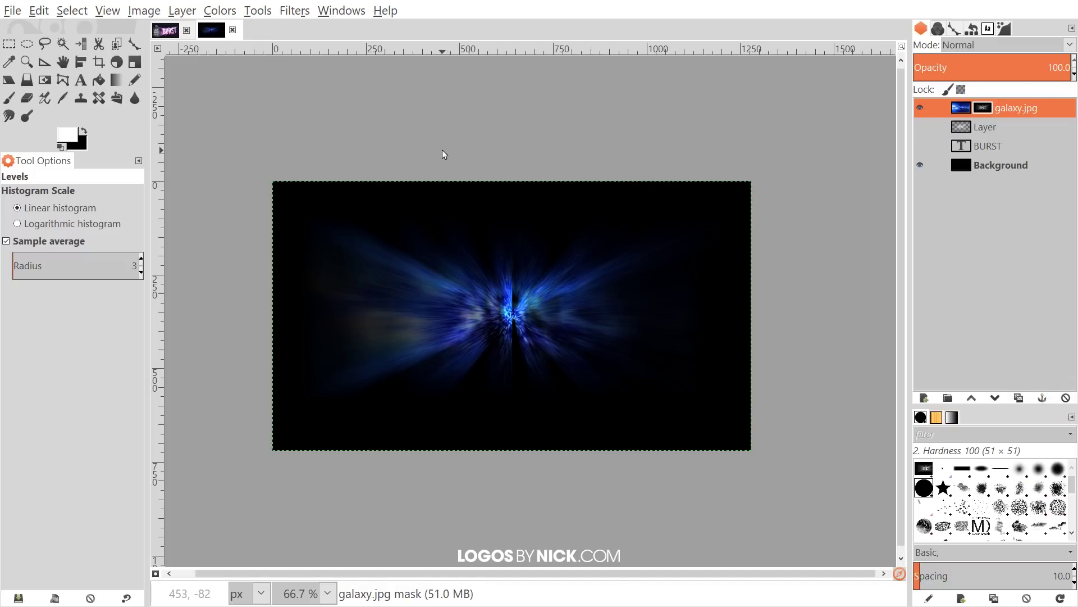
Duplicate the masked galaxy.jpg layer and colorize the copy at hue 360, saturation 50
{"action": "left_click", "coordinate": [1019, 398]}
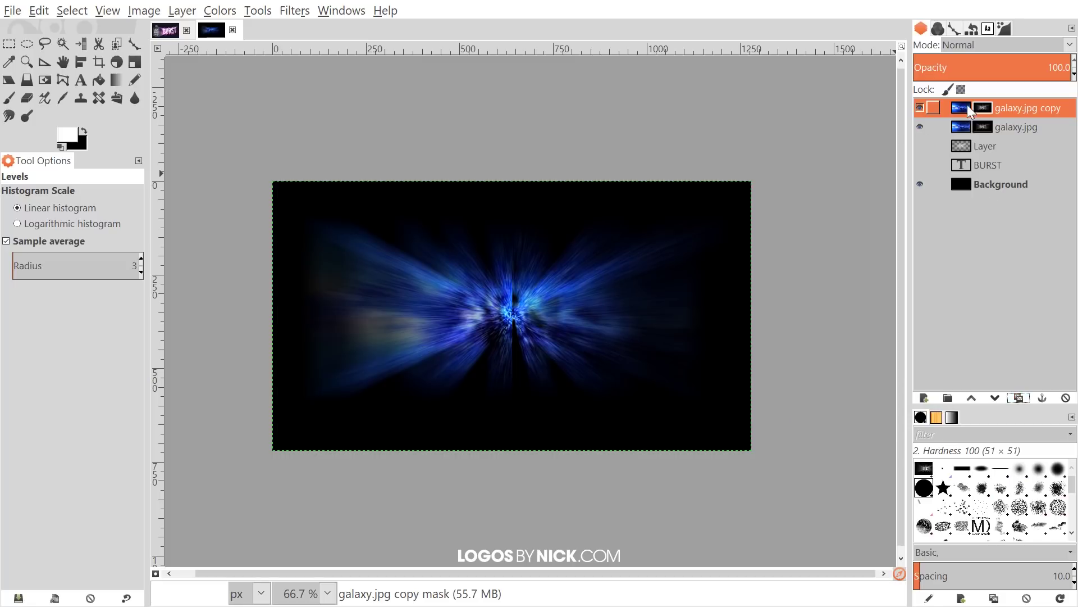
{"action": "left_click", "coordinate": [962, 109]}
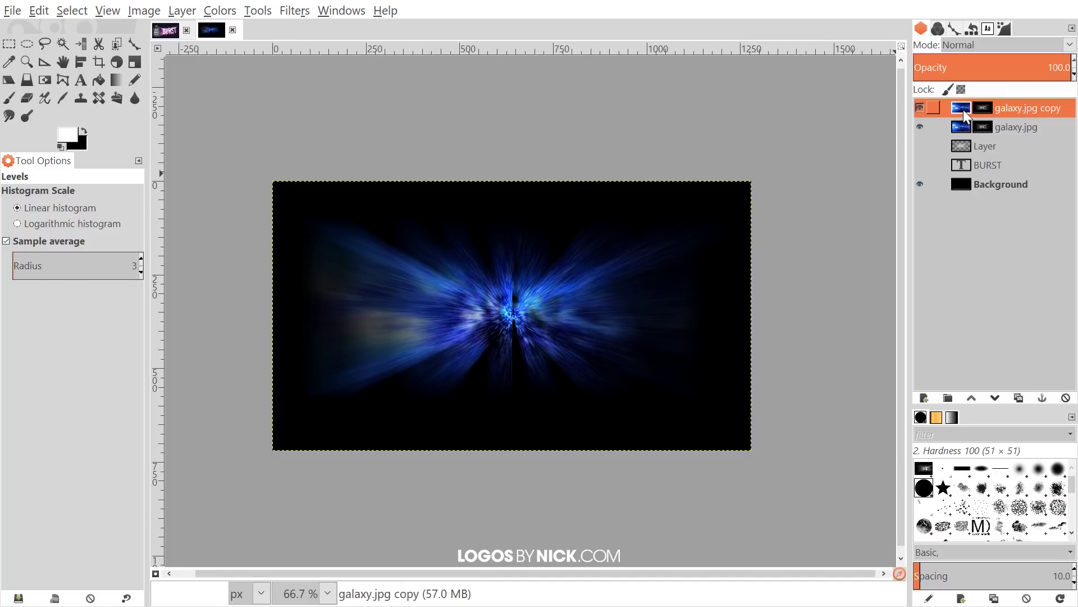
{"action": "left_click", "coordinate": [209, 11]}
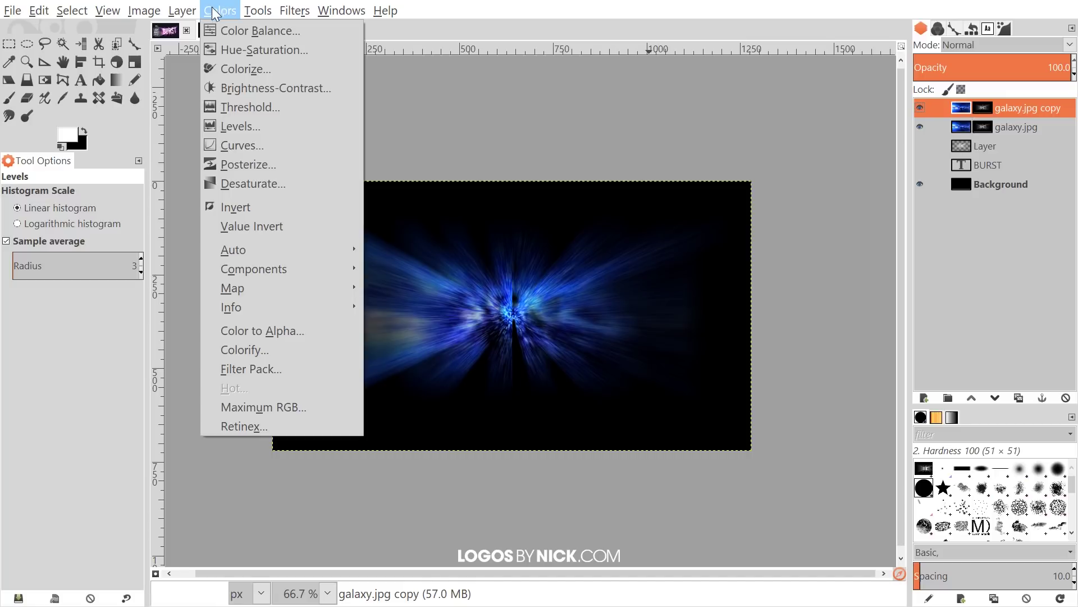
{"action": "left_click", "coordinate": [238, 66]}
{"action": "left_click_drag", "start_coordinate": [841, 207], "coordinate": [925, 211]}
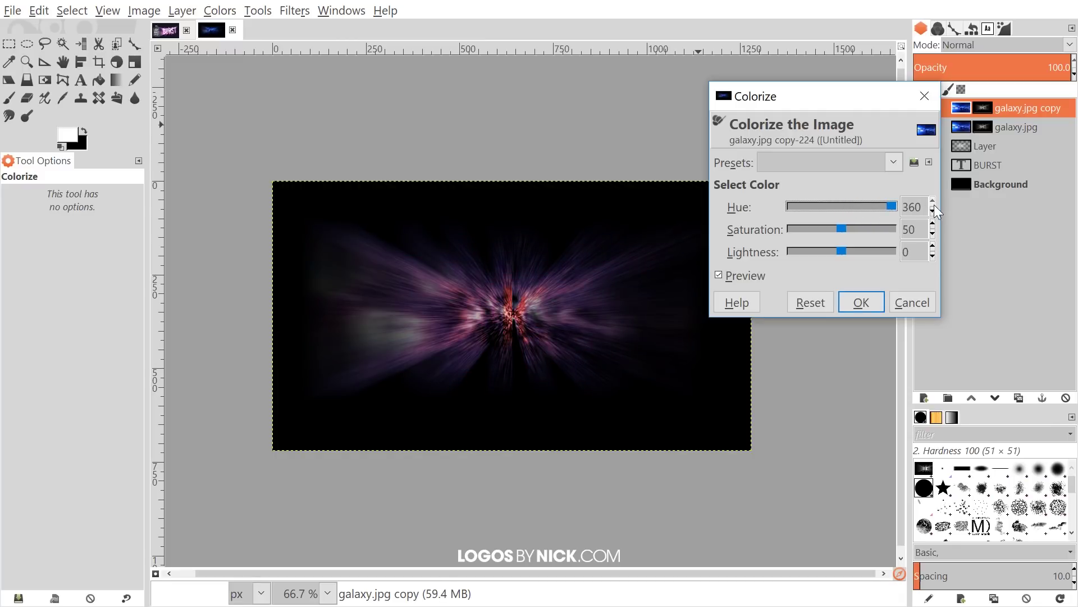
{"action": "left_click", "coordinate": [879, 304]}
{"action": "left_click", "coordinate": [850, 304]}
{"action": "left_click", "coordinate": [982, 106]}
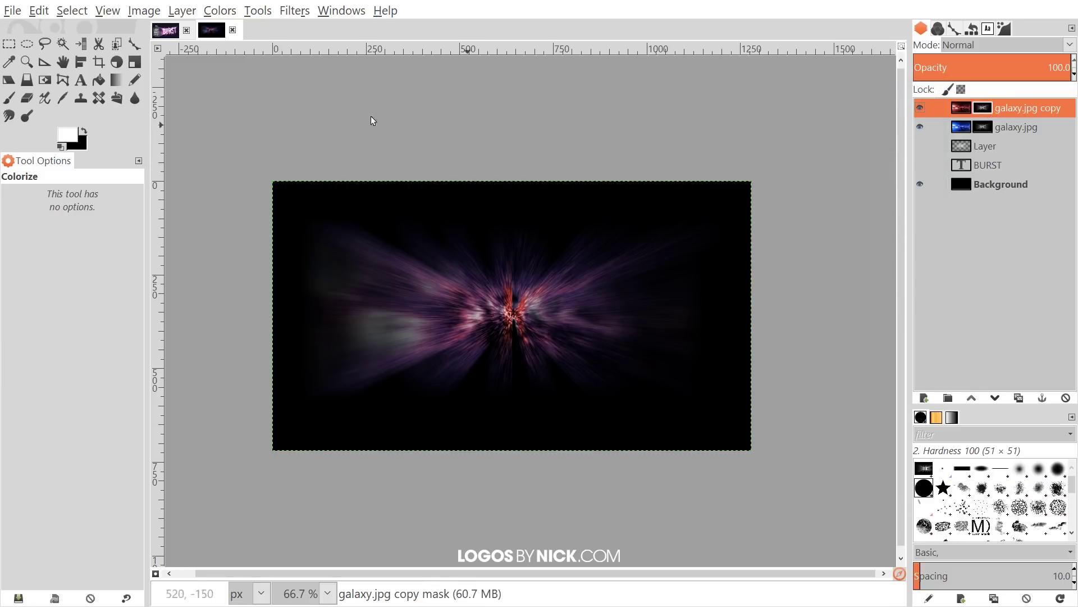
{"action": "left_click", "coordinate": [225, 12]}
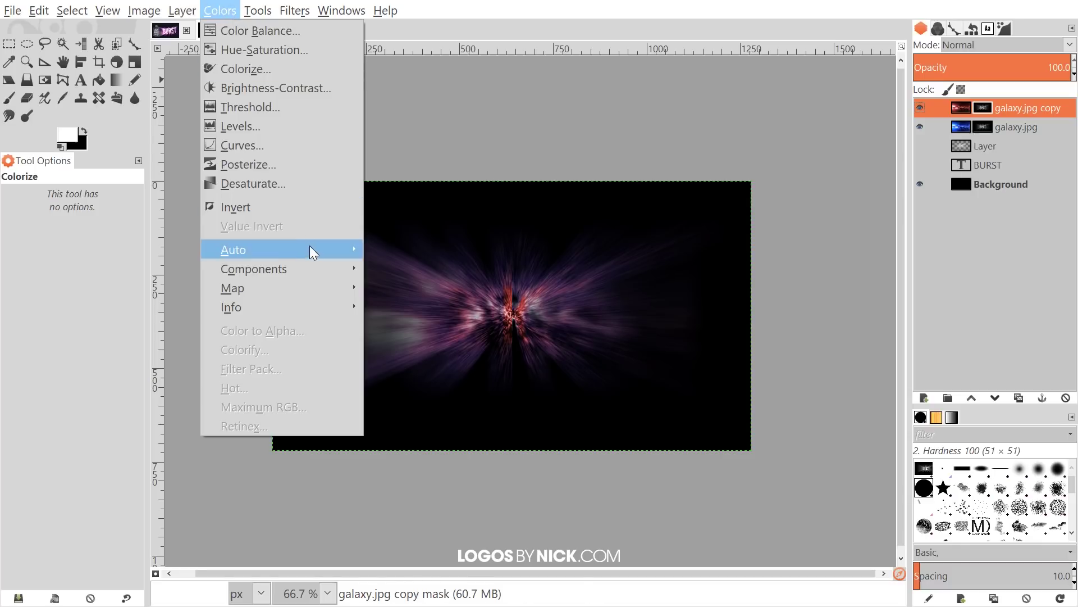
Steepen the copy's mask with Curves, black point right, white point left, and blend it as Addition
{"action": "left_click", "coordinate": [265, 146]}
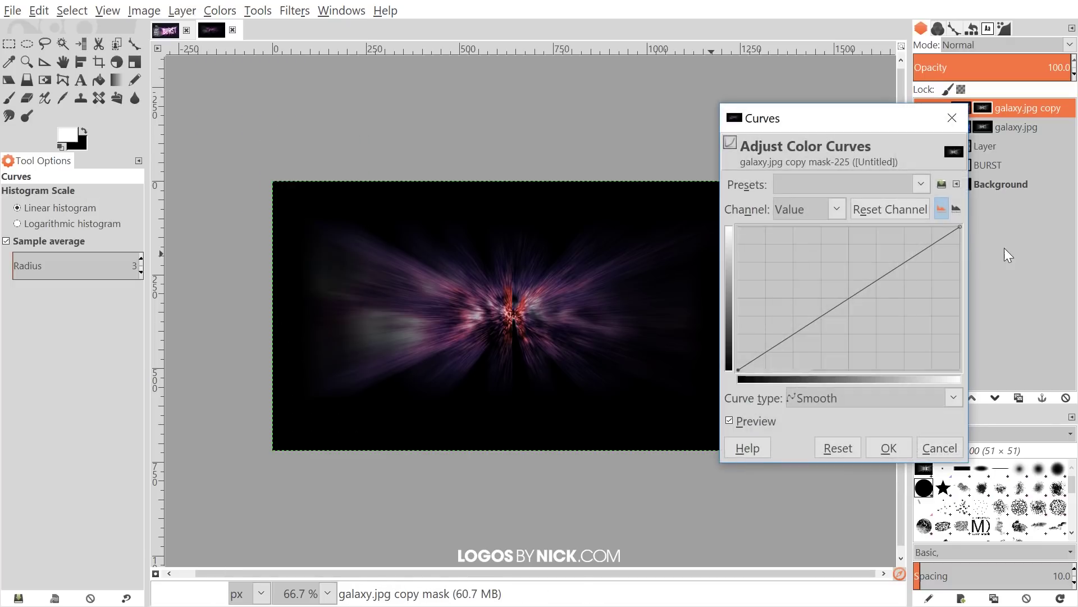
{"action": "mouse_move", "coordinate": [961, 226]}
{"action": "left_mouse_down"}
{"action": "mouse_move", "coordinate": [945, 212]}
{"action": "mouse_move", "coordinate": [886, 219]}
{"action": "mouse_move", "coordinate": [977, 215]}
{"action": "left_mouse_up"}
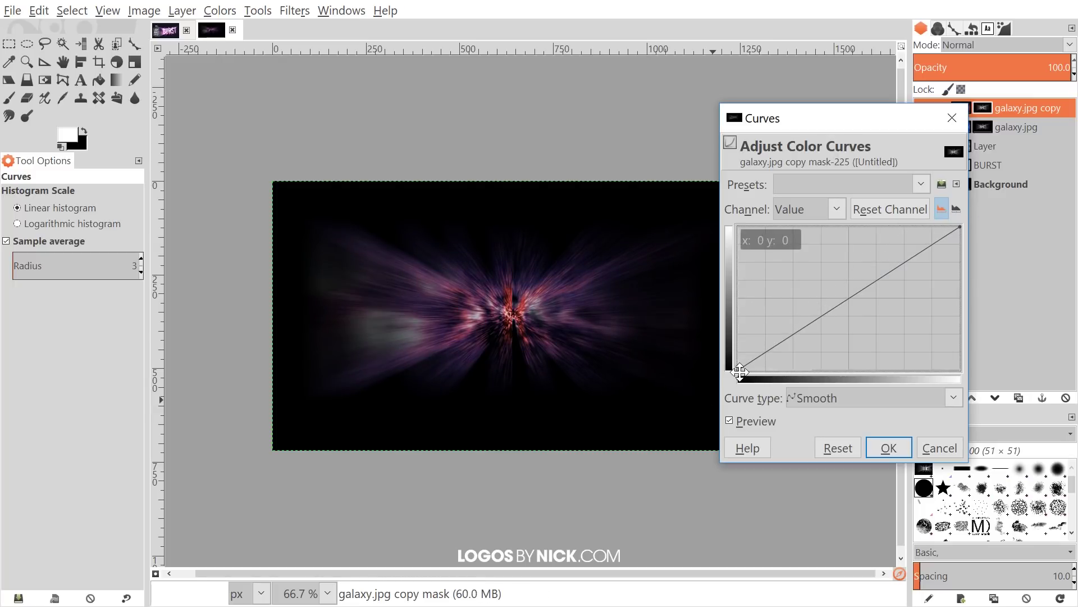
{"action": "left_click_drag", "start_coordinate": [741, 371], "coordinate": [790, 375]}
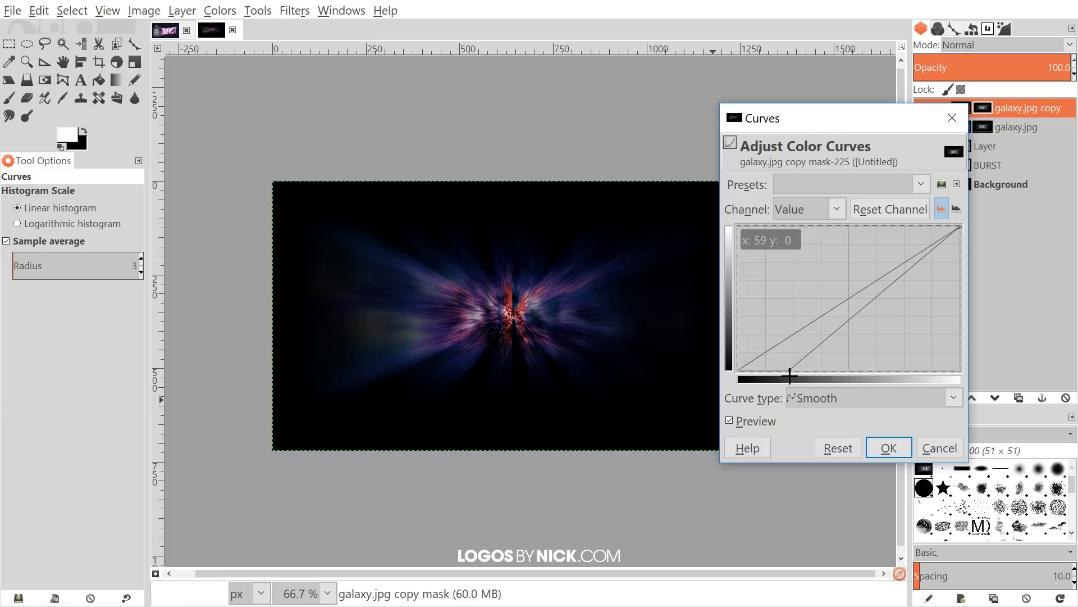
{"action": "mouse_move", "coordinate": [961, 226]}
{"action": "left_mouse_down"}
{"action": "mouse_move", "coordinate": [909, 227]}
{"action": "mouse_move", "coordinate": [942, 226]}
{"action": "left_mouse_up"}
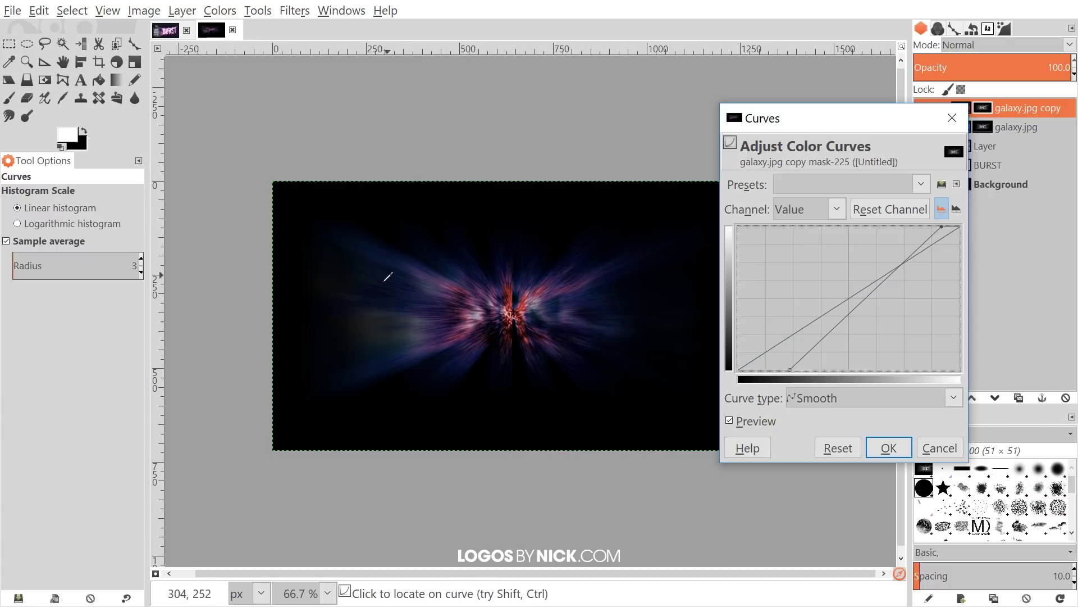
{"action": "left_click", "coordinate": [883, 450]}
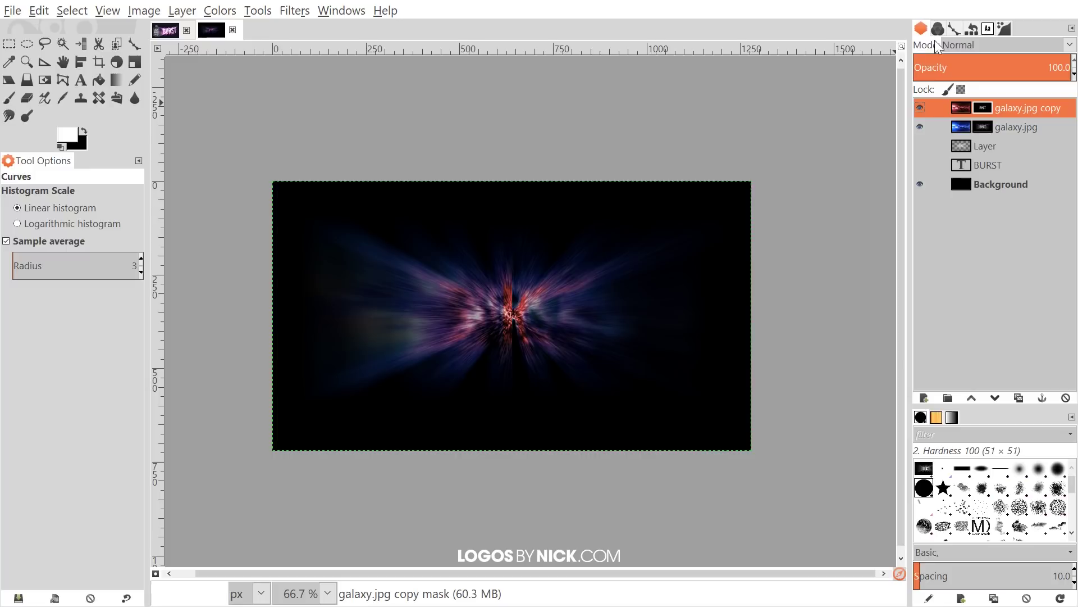
{"action": "left_click", "coordinate": [1003, 43]}
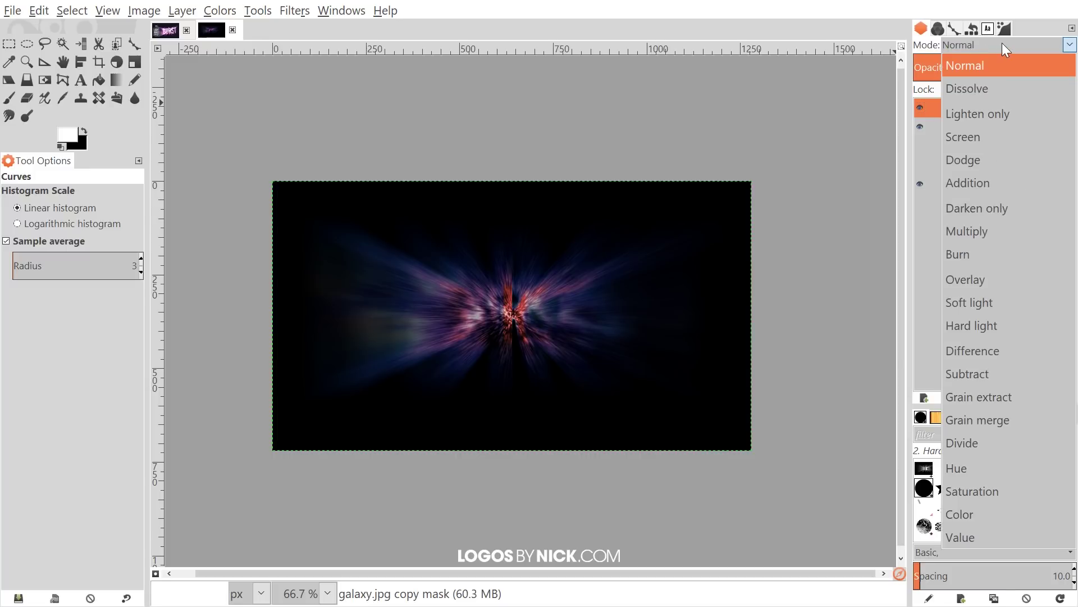
{"action": "left_click", "coordinate": [969, 185]}
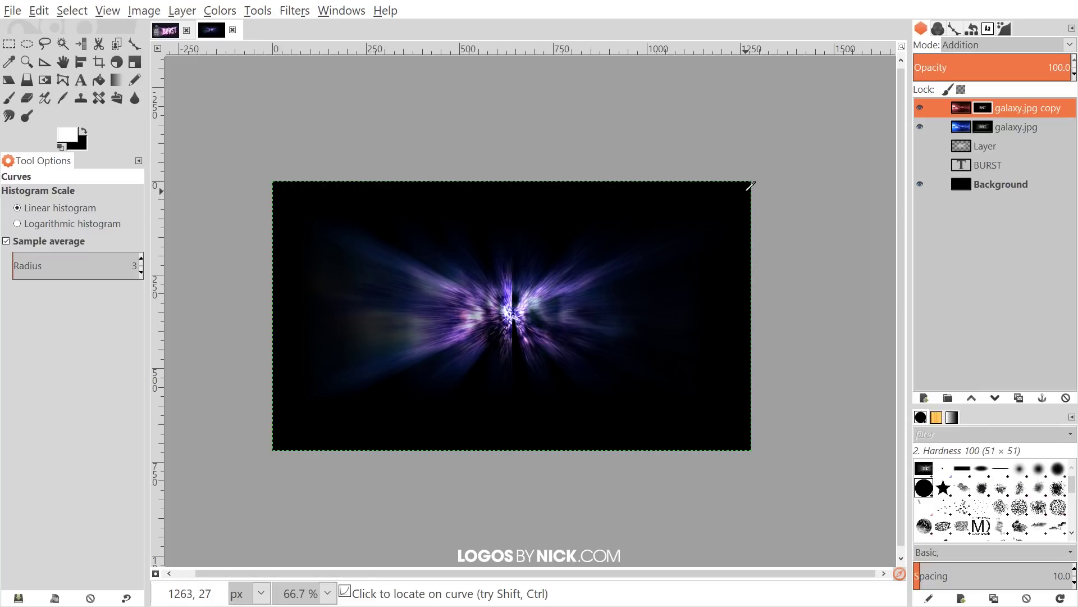
Add a transparent layer and load the BURST text's alpha as a selection
{"action": "left_click", "coordinate": [924, 399]}
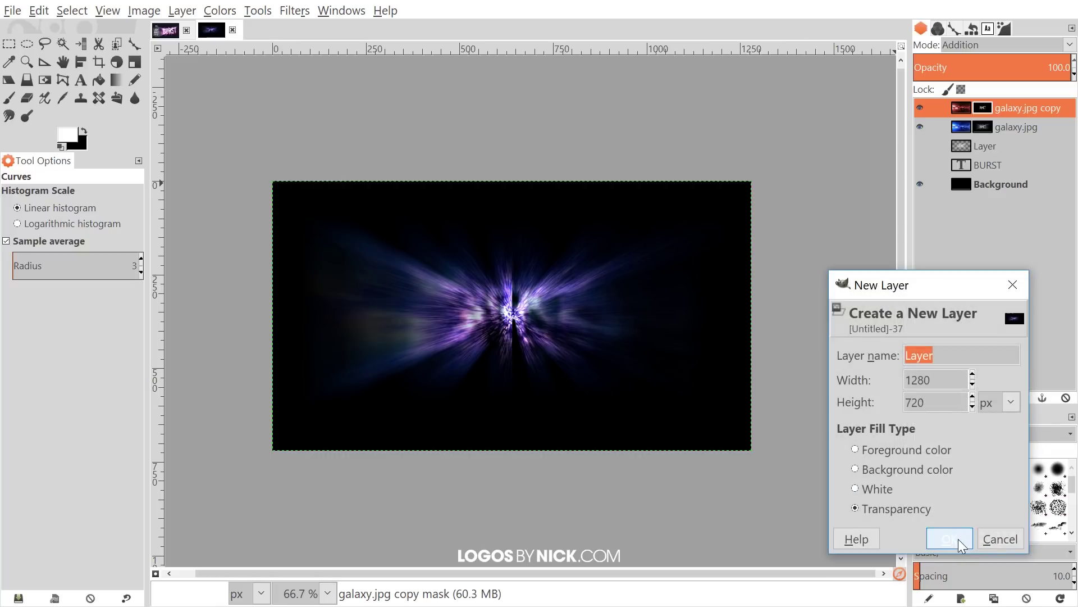
{"action": "left_click", "coordinate": [949, 538]}
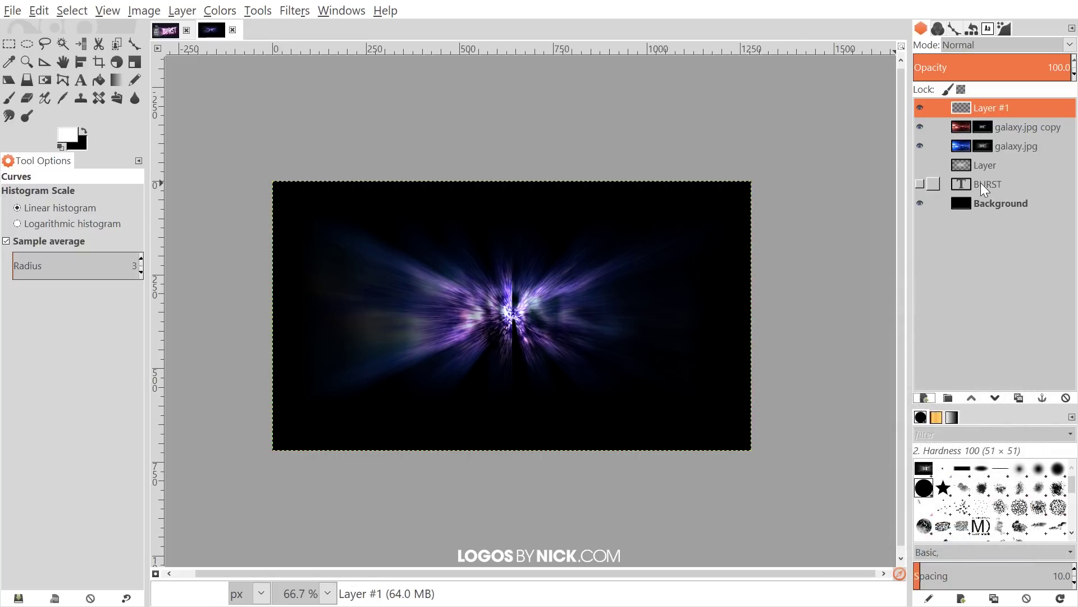
{"action": "right_click", "coordinate": [989, 185]}
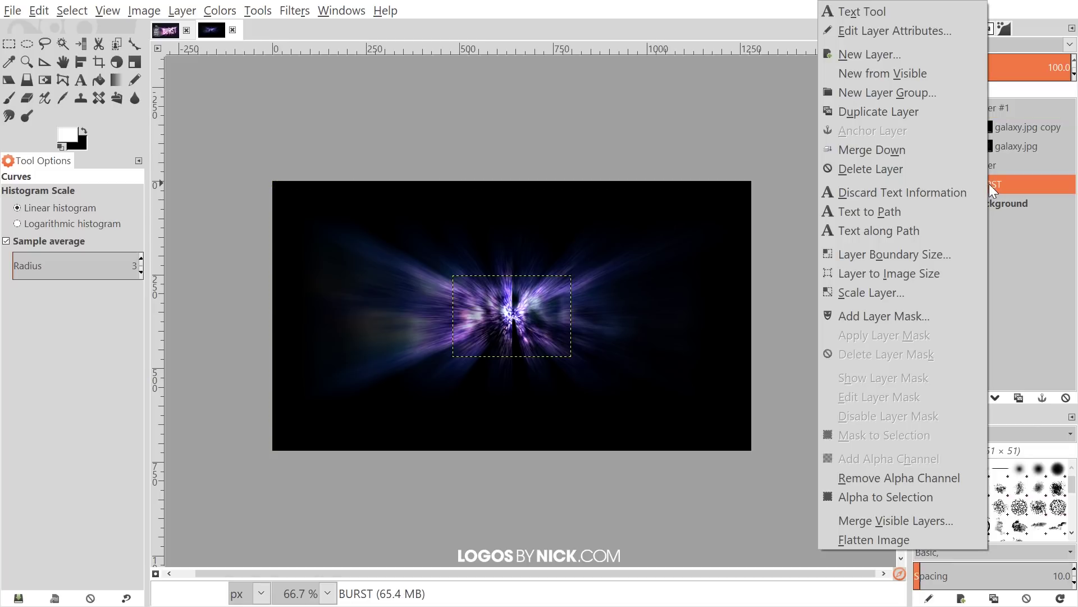
{"action": "left_click", "coordinate": [875, 498]}
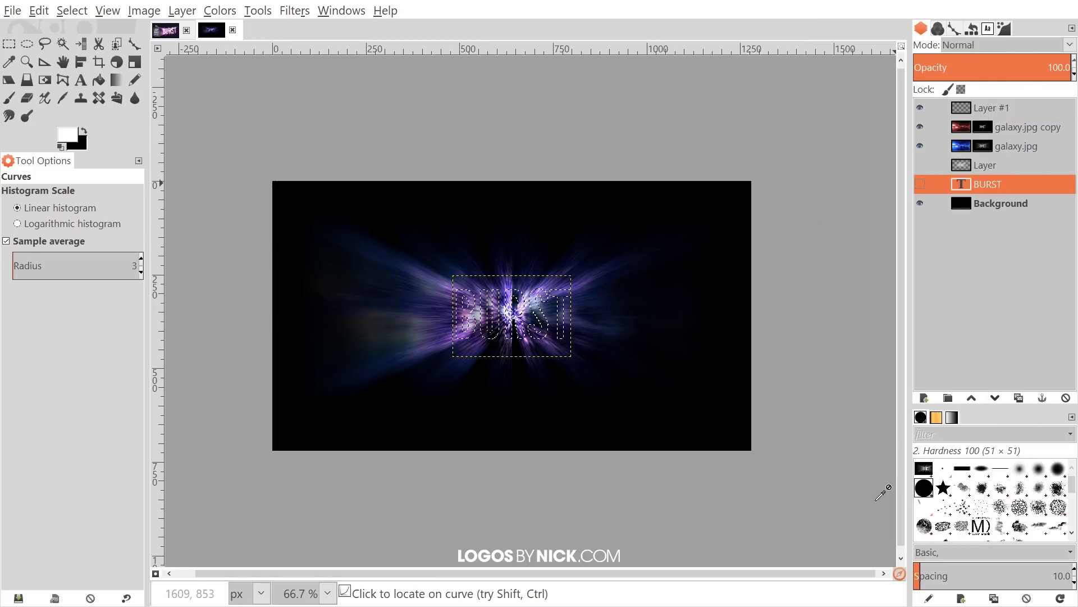
Fill the lettering selection with white on Layer #1, then deselect
{"action": "left_click", "coordinate": [968, 105]}
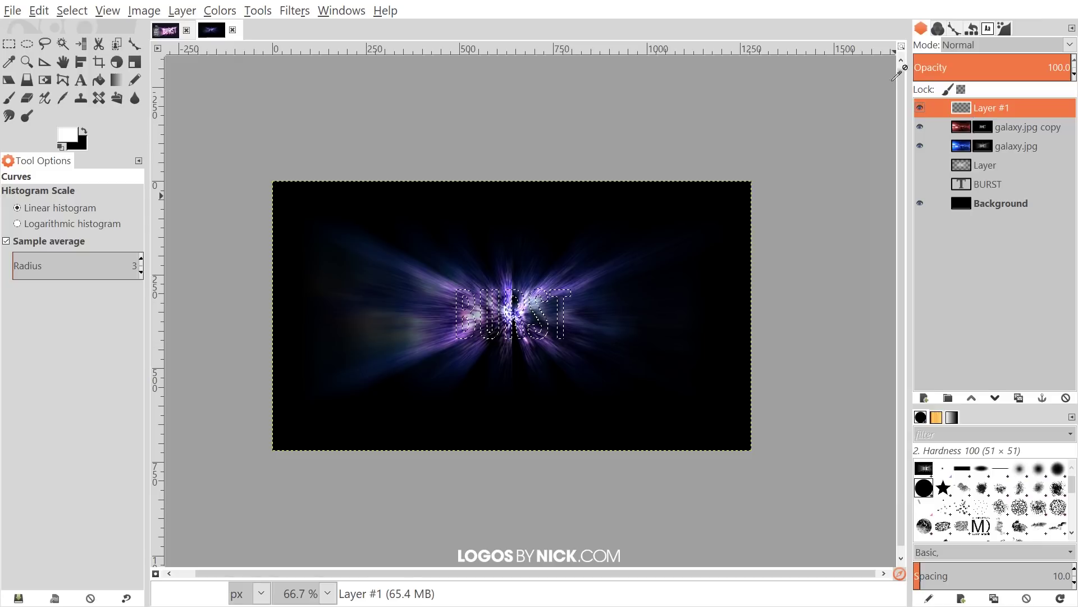
{"action": "left_click", "coordinate": [39, 10]}
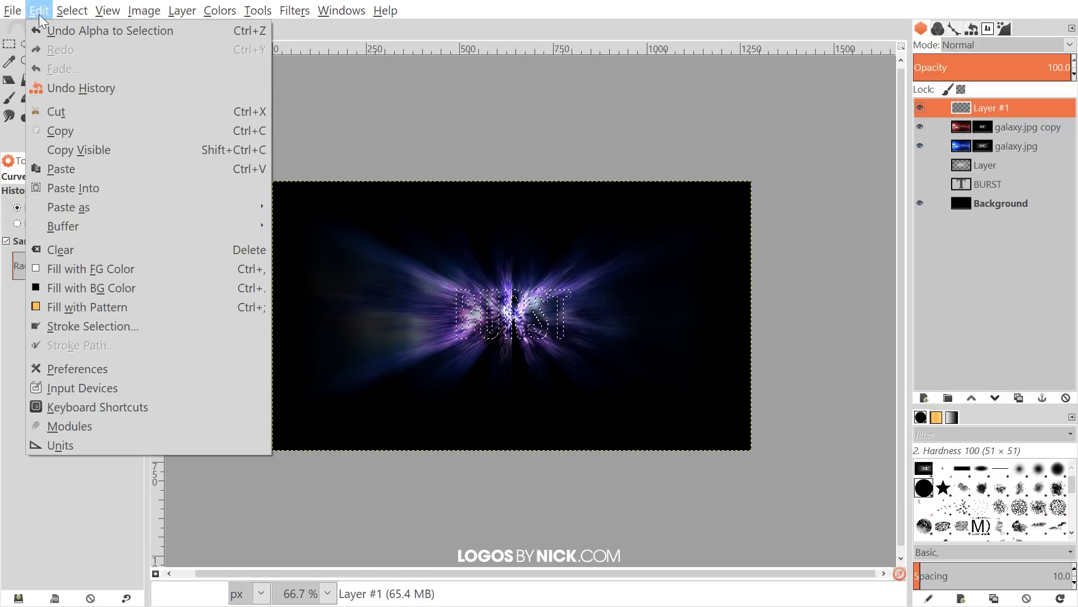
{"action": "left_click", "coordinate": [85, 269]}
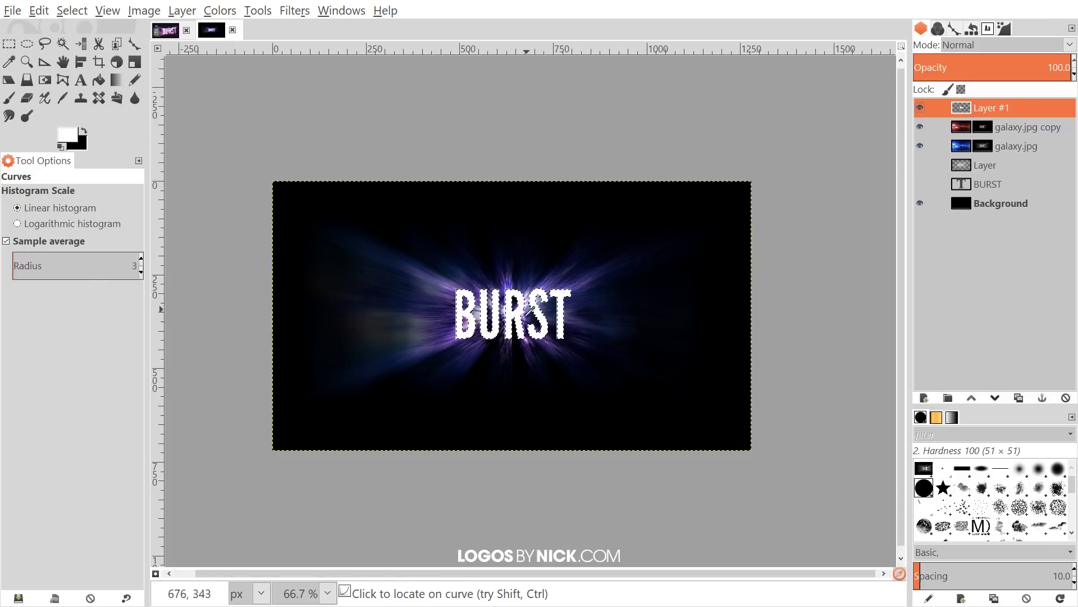
{"action": "left_click", "coordinate": [72, 10]}
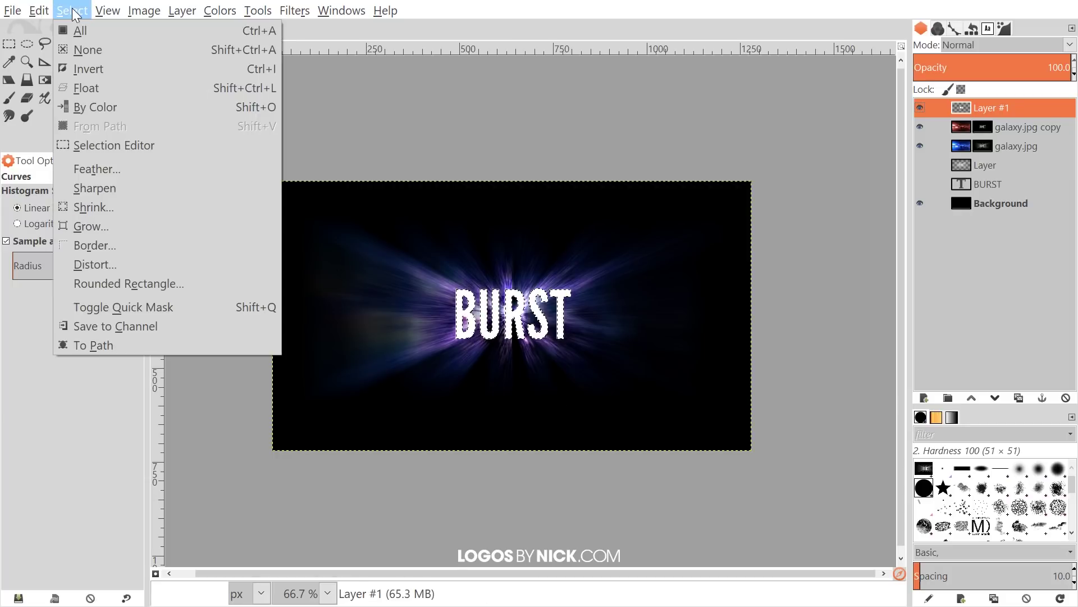
{"action": "left_click", "coordinate": [86, 50]}
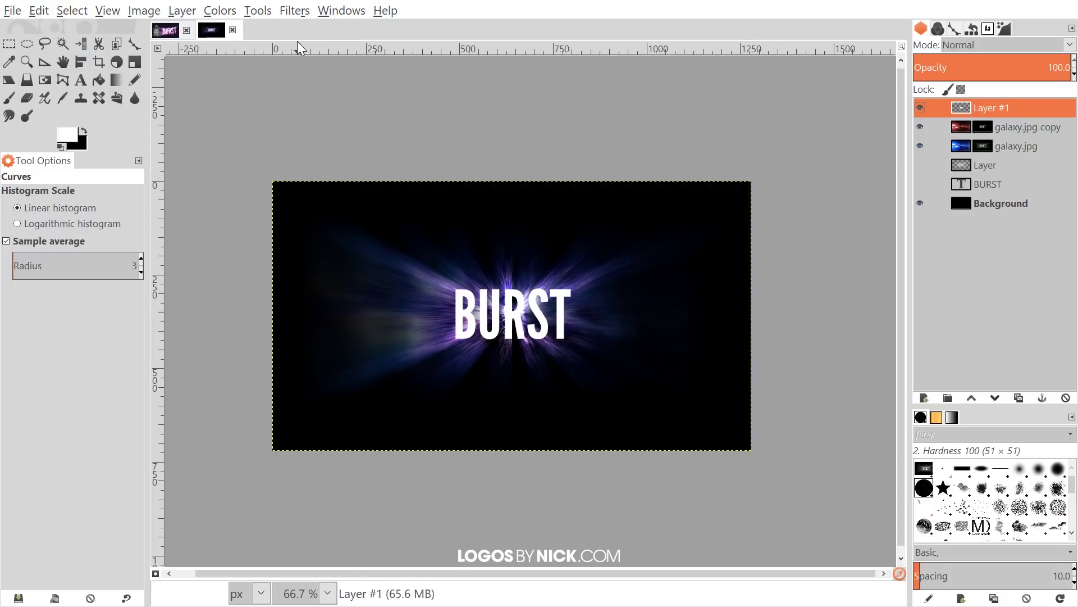
Reapply the outward Zoom motion blur, length 50, to Layer #1
{"action": "left_click", "coordinate": [298, 11]}
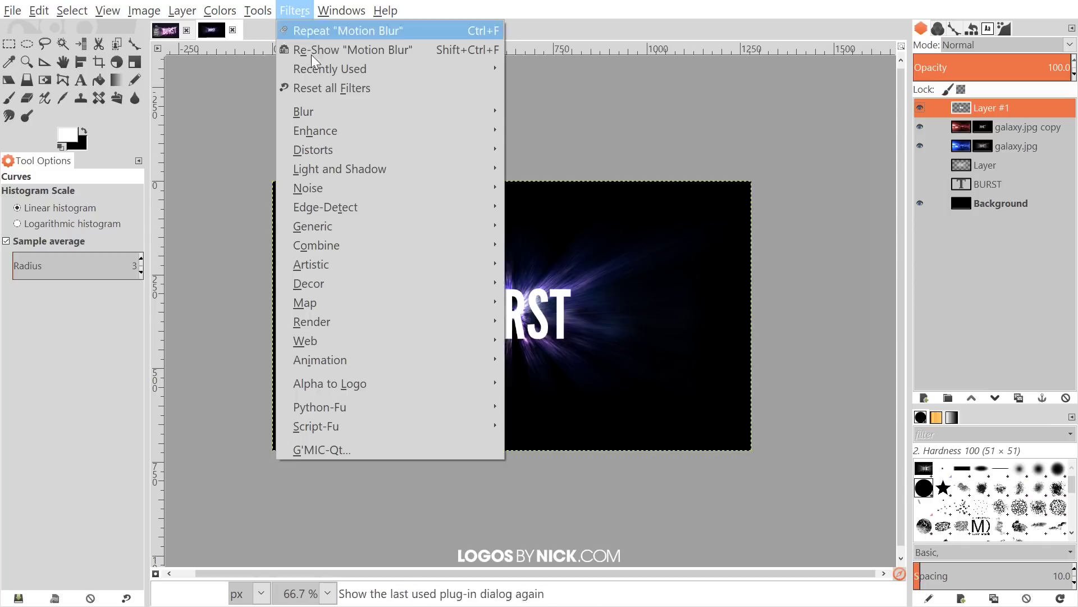
{"action": "mouse_move", "coordinate": [344, 113]}
{"action": "left_click", "coordinate": [578, 134]}
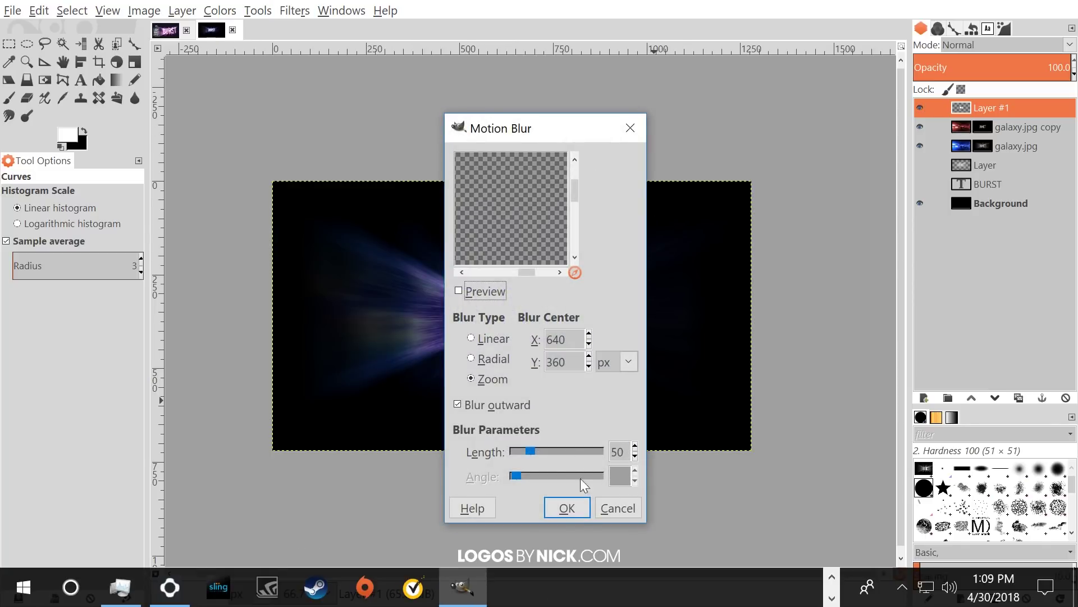
{"action": "left_click", "coordinate": [567, 507]}
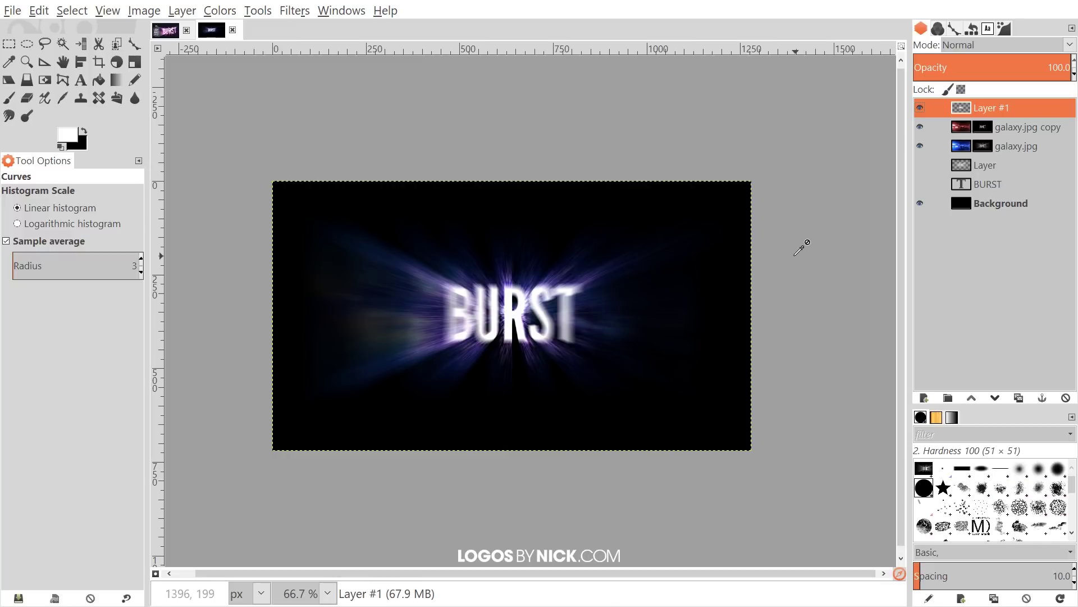
Set Layer #1 to Grain merge and turn the BURST text layer's visibility back on
{"action": "left_click", "coordinate": [1070, 48]}
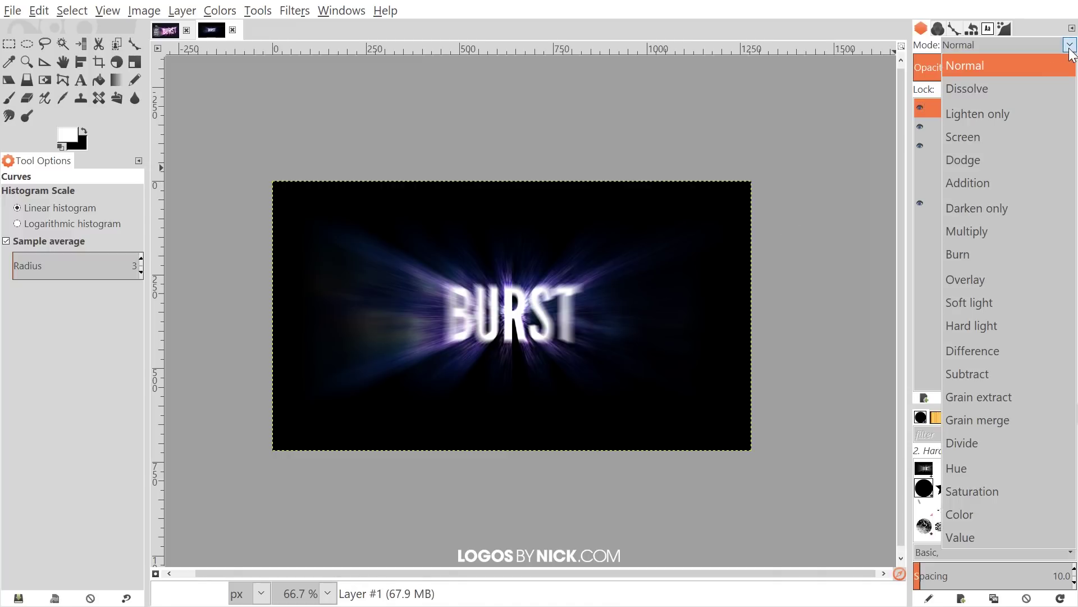
{"action": "left_click", "coordinate": [991, 423]}
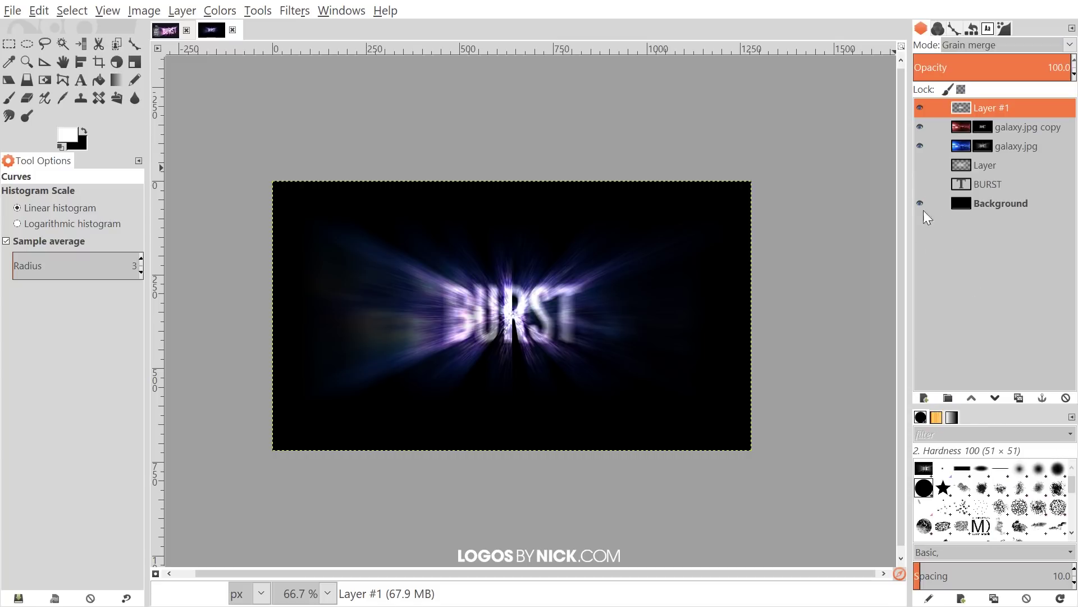
{"action": "left_click", "coordinate": [990, 186]}
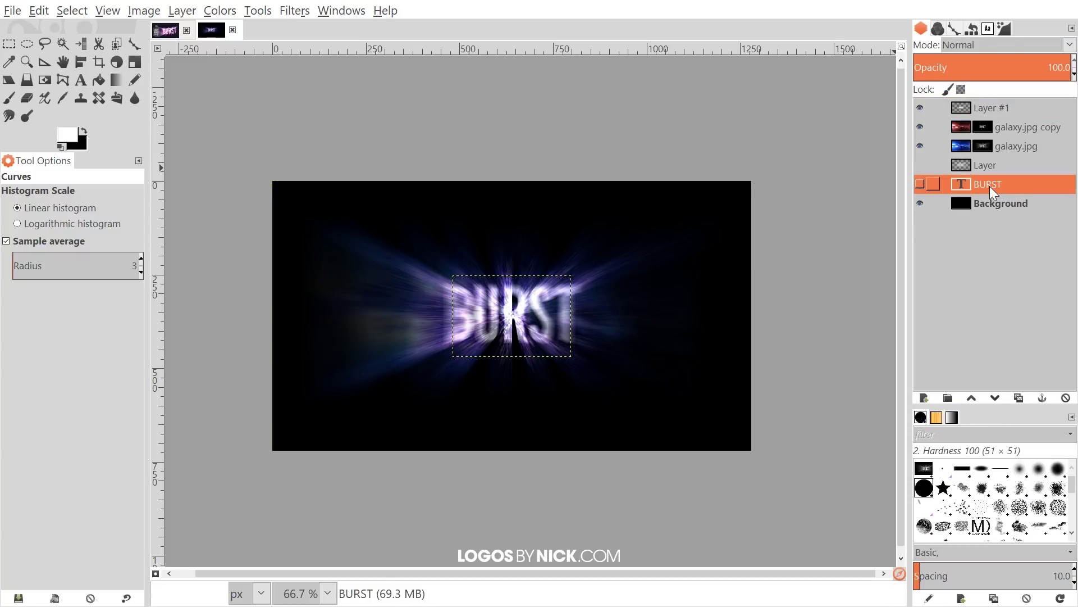
{"action": "left_click", "coordinate": [920, 184]}
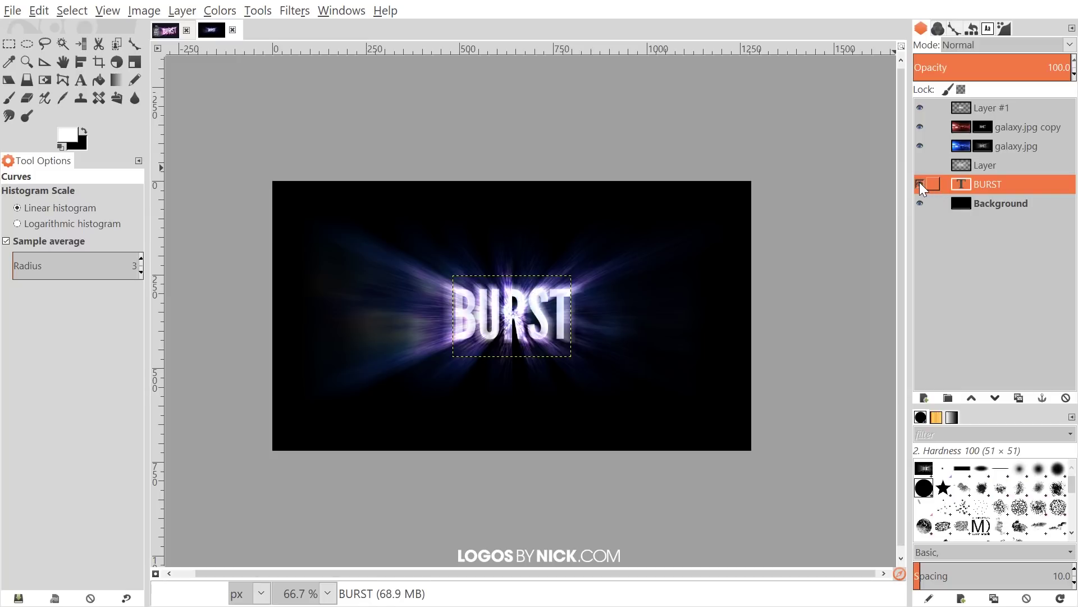
{"action": "scroll", "coordinate": [717, 146], "scroll_direction": "up", "scroll_amount": 1}
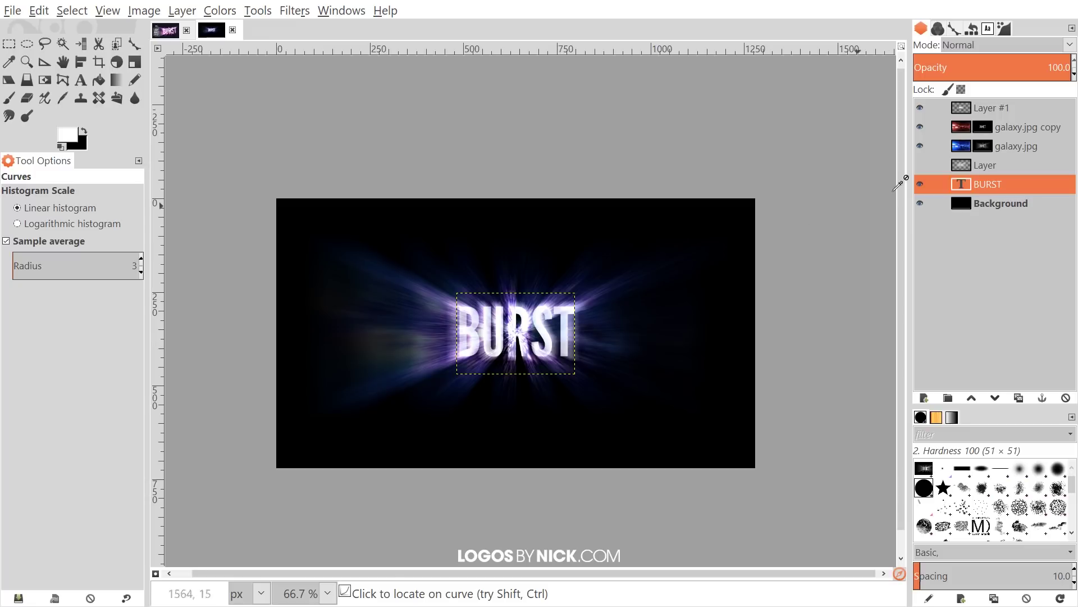
{"action": "left_click", "coordinate": [980, 109]}
Merge the whole composite into a new top layer named Visible via New from Visible
{"action": "right_click", "coordinate": [979, 109]}
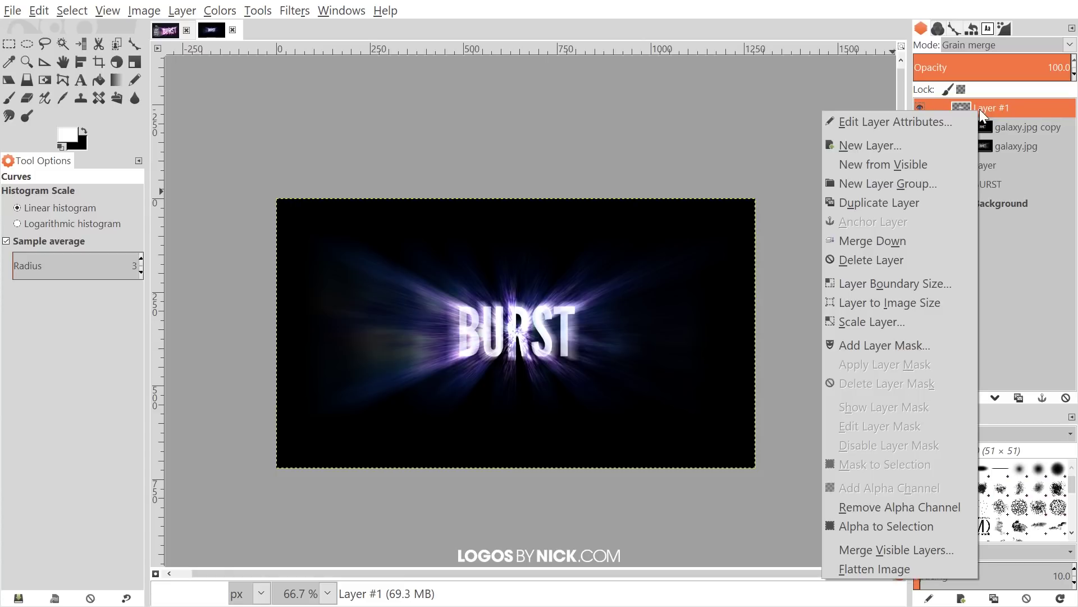
{"action": "left_click", "coordinate": [893, 164]}
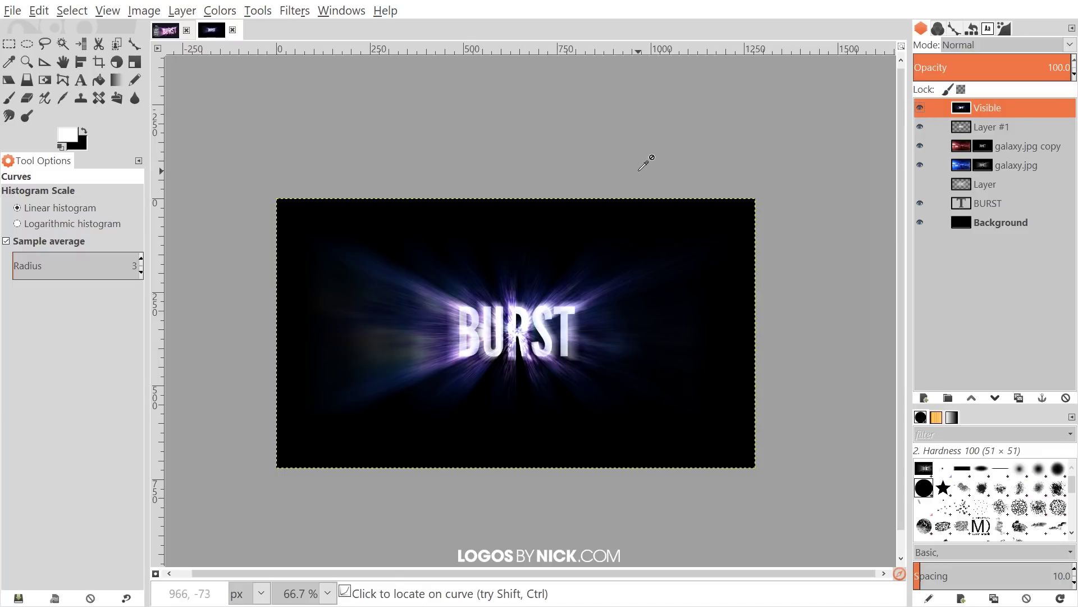
{"action": "scroll", "coordinate": [627, 160], "scroll_direction": "right", "scroll_amount": 2}
{"action": "left_click", "coordinate": [220, 10]}
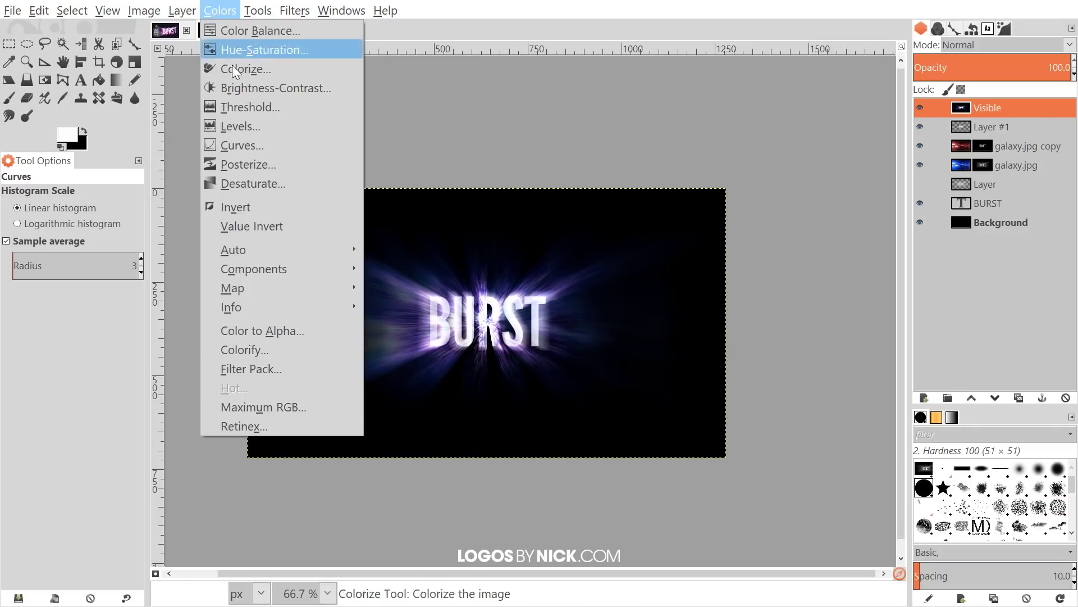
In Curves, raise the Value black point to lift the shadows and add a slight low dip
{"action": "left_click", "coordinate": [251, 145]}
{"action": "scroll", "coordinate": [448, 202], "scroll_direction": "right", "scroll_amount": 2}
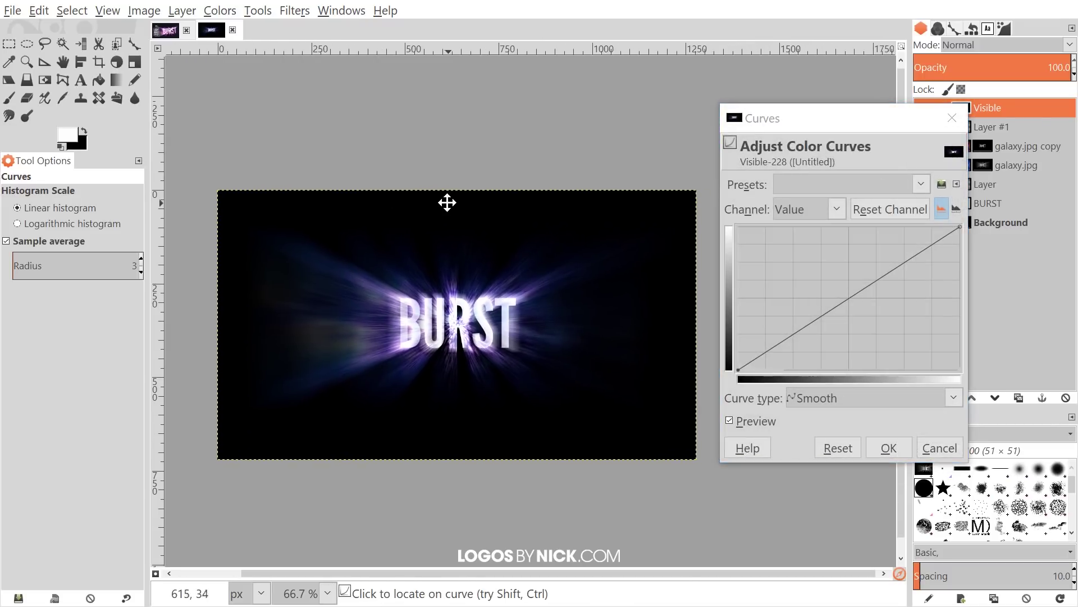
{"action": "left_click_drag", "start_coordinate": [839, 115], "coordinate": [833, 79]}
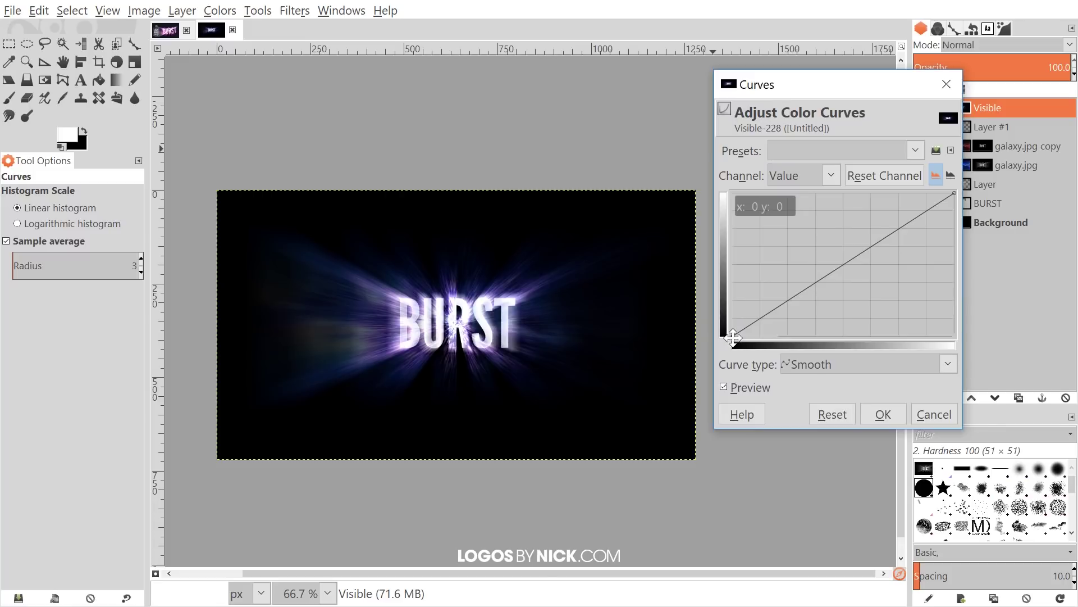
{"action": "left_click_drag", "start_coordinate": [728, 341], "coordinate": [717, 325]}
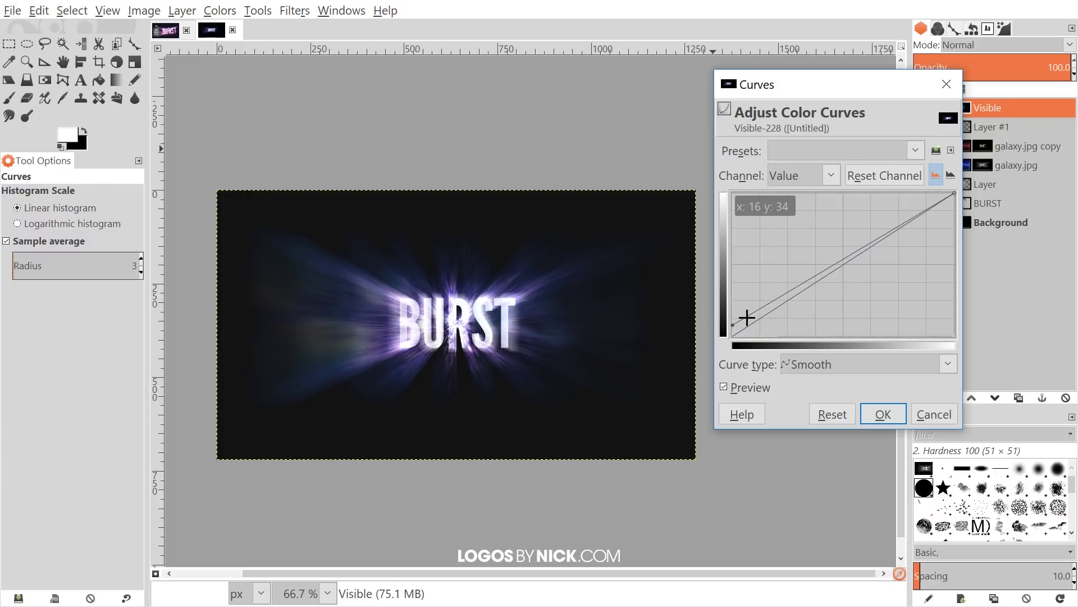
{"action": "left_click_drag", "start_coordinate": [746, 316], "coordinate": [759, 320]}
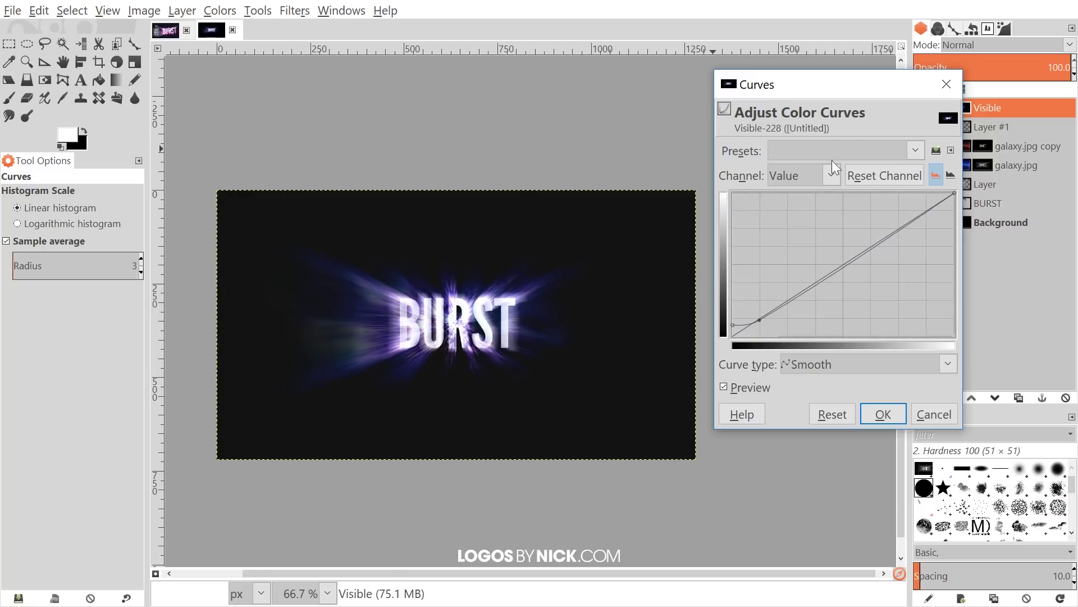
{"action": "left_click", "coordinate": [831, 175]}
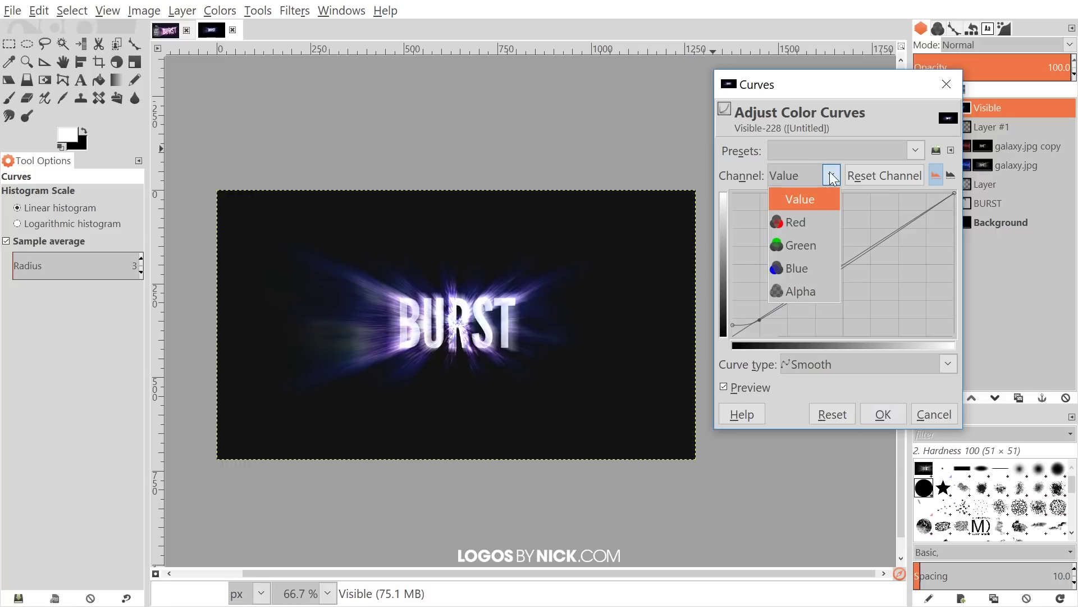
Lift the Blue curve's black point, then boost the Red curve's white point and midtones
{"action": "left_click", "coordinate": [796, 272]}
{"action": "left_click_drag", "start_coordinate": [733, 335], "coordinate": [760, 310]}
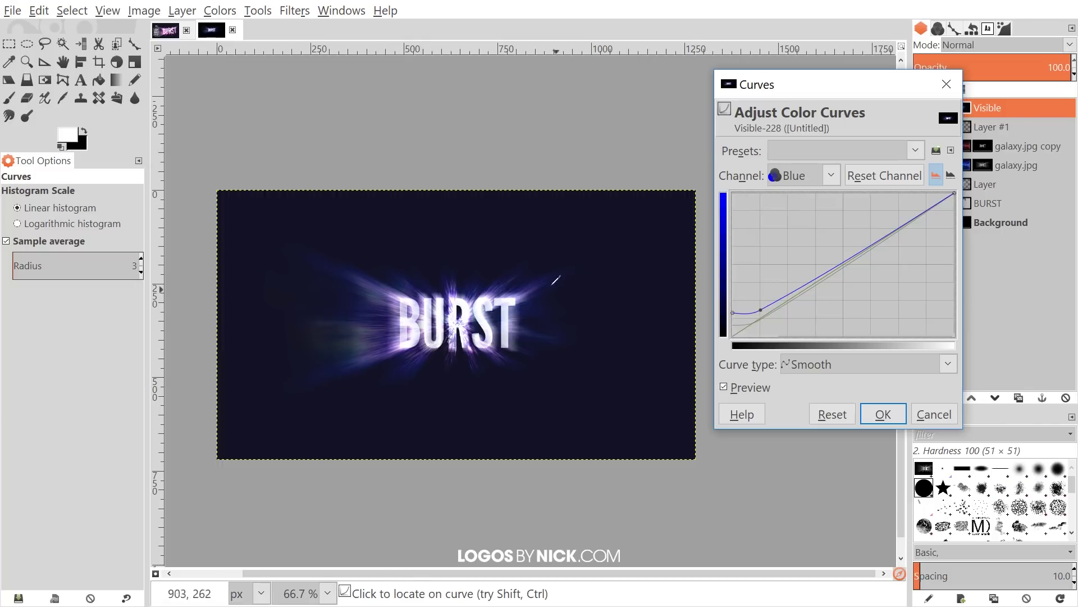
{"action": "left_click", "coordinate": [834, 176]}
{"action": "left_click", "coordinate": [800, 222]}
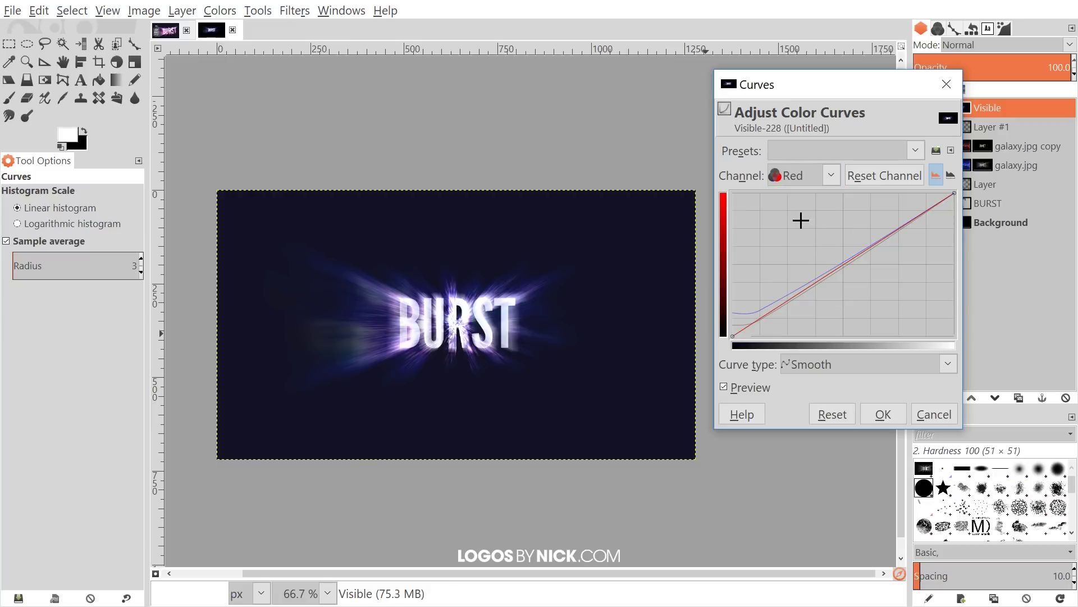
{"action": "left_click_drag", "start_coordinate": [733, 336], "coordinate": [716, 324]}
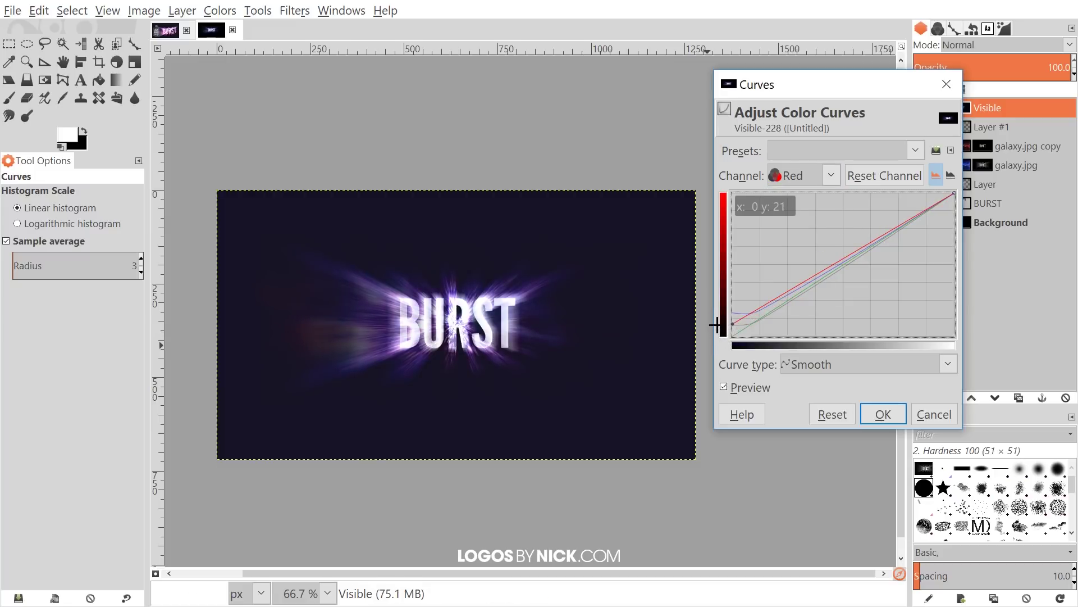
{"action": "left_click_drag", "start_coordinate": [955, 194], "coordinate": [887, 177]}
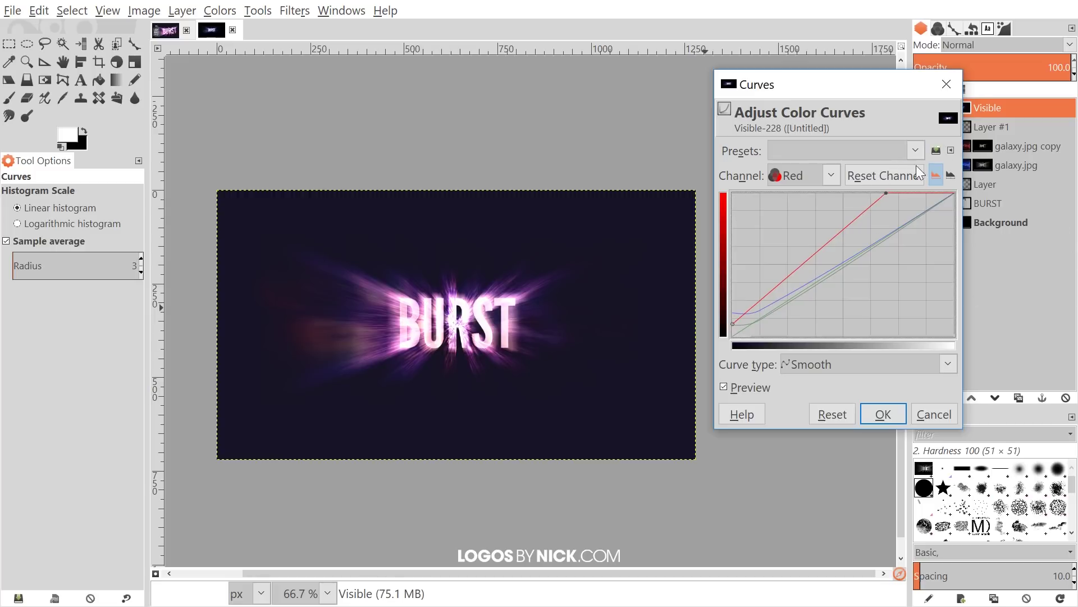
{"action": "left_click_drag", "start_coordinate": [809, 257], "coordinate": [799, 251]}
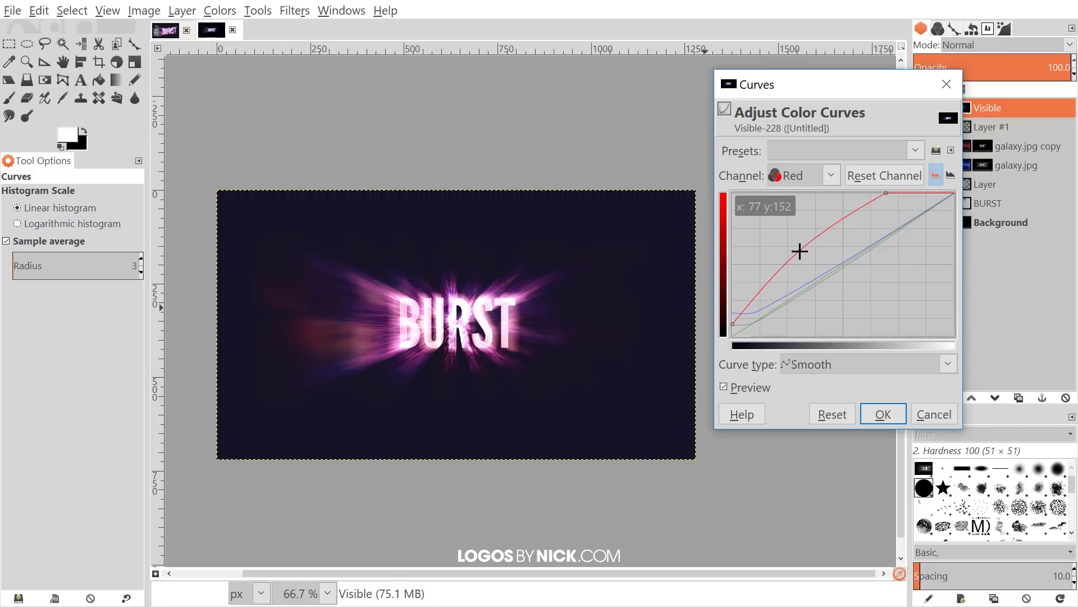
{"action": "left_click_drag", "start_coordinate": [886, 193], "coordinate": [923, 192]}
Compare with the preview toggled, return the Red black point to the corner, and apply the curves
{"action": "left_click", "coordinate": [872, 414]}
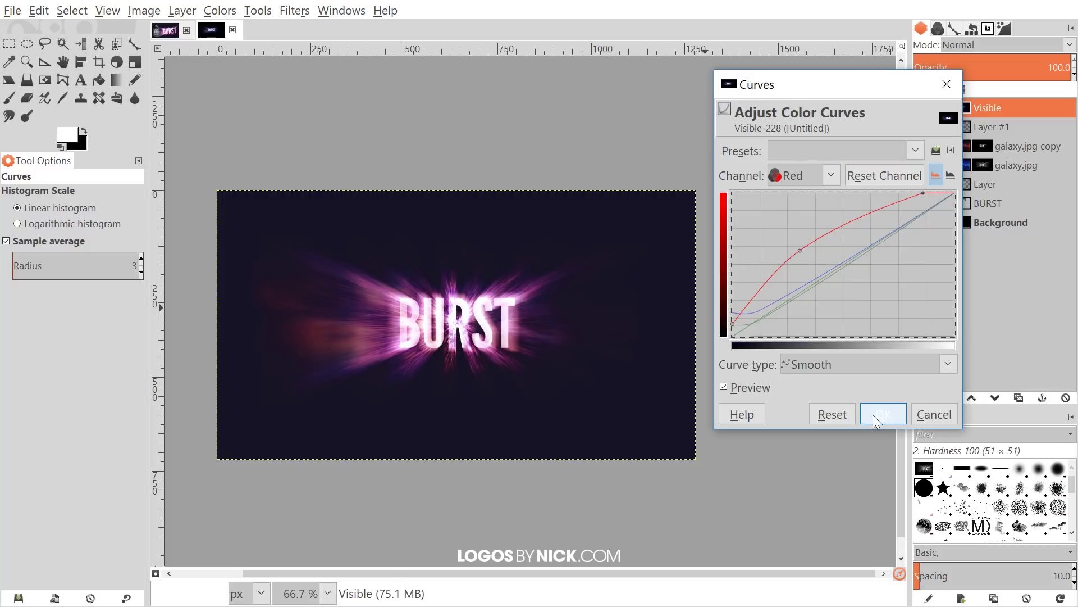
{"action": "left_click", "coordinate": [746, 386]}
{"action": "left_click", "coordinate": [746, 387]}
{"action": "left_click", "coordinate": [746, 387]}
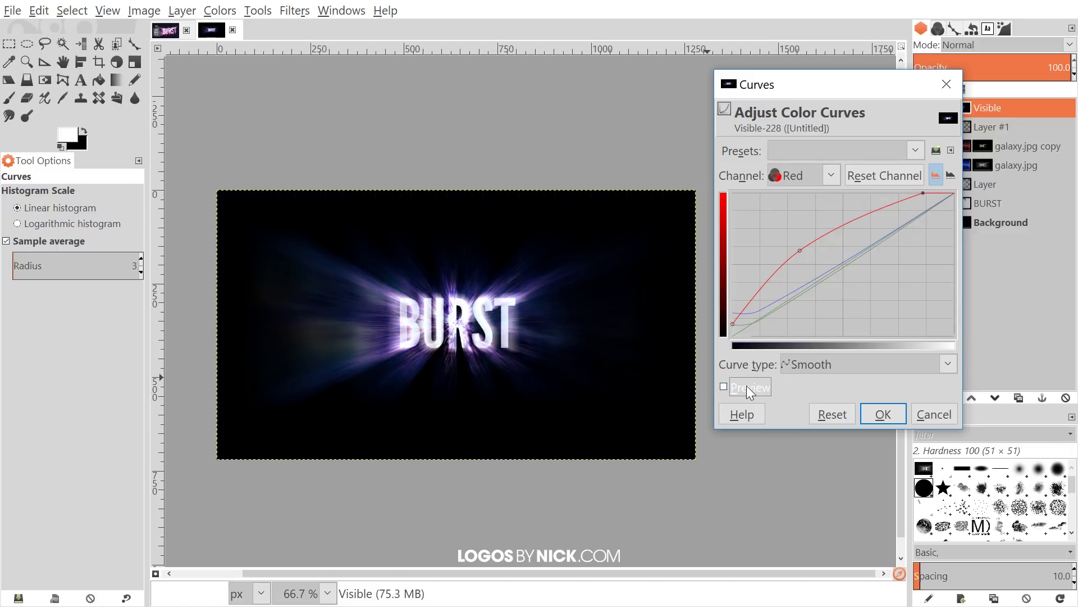
{"action": "left_click", "coordinate": [746, 386]}
{"action": "left_click", "coordinate": [930, 193]}
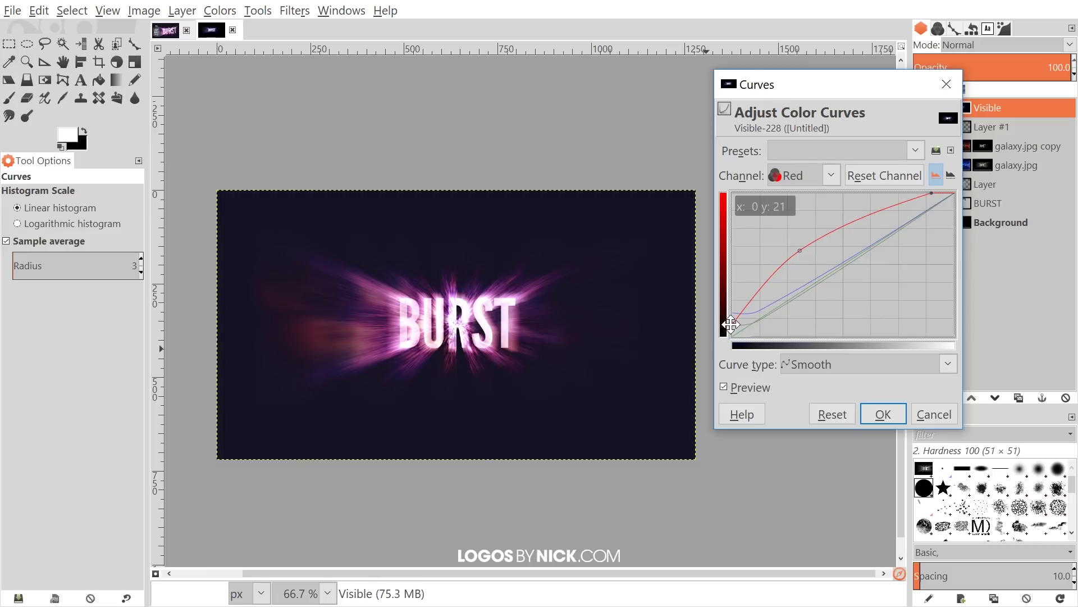
{"action": "left_click_drag", "start_coordinate": [733, 323], "coordinate": [725, 347]}
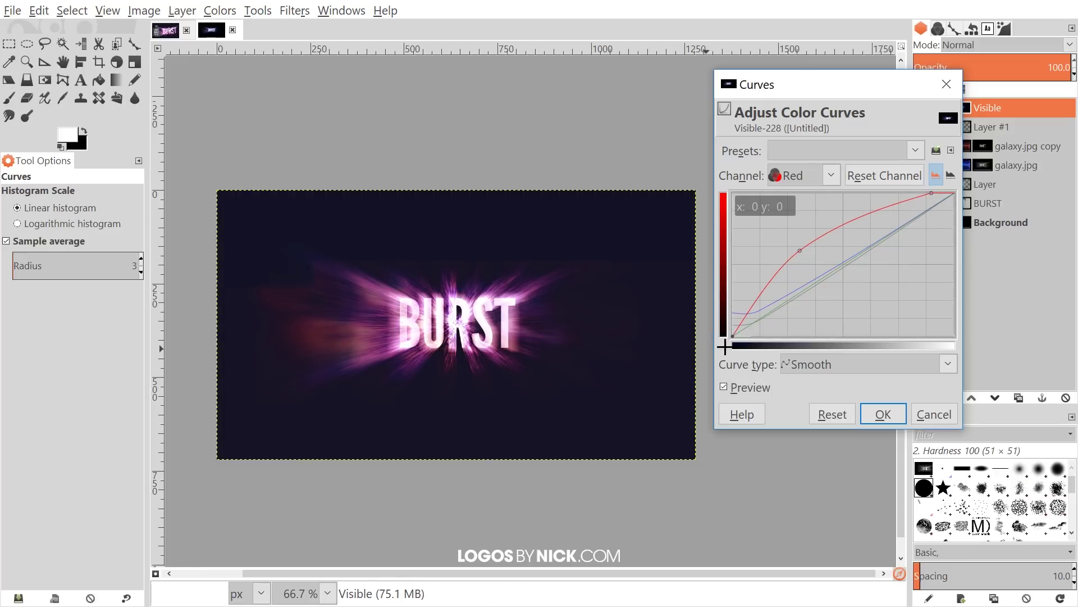
{"action": "left_click", "coordinate": [756, 385]}
{"action": "left_click", "coordinate": [756, 385]}
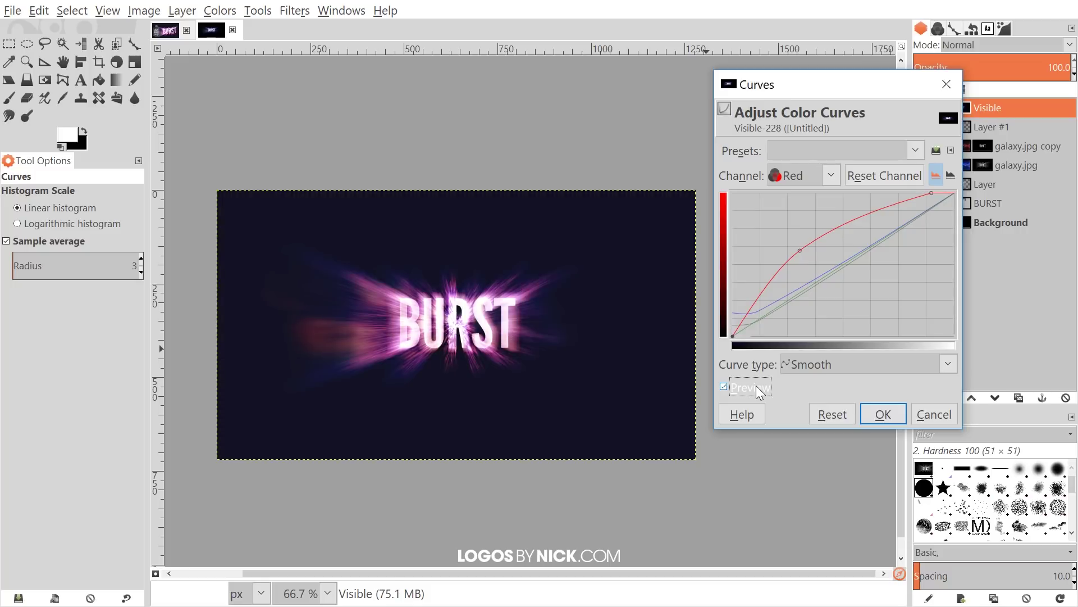
{"action": "left_click", "coordinate": [881, 413]}
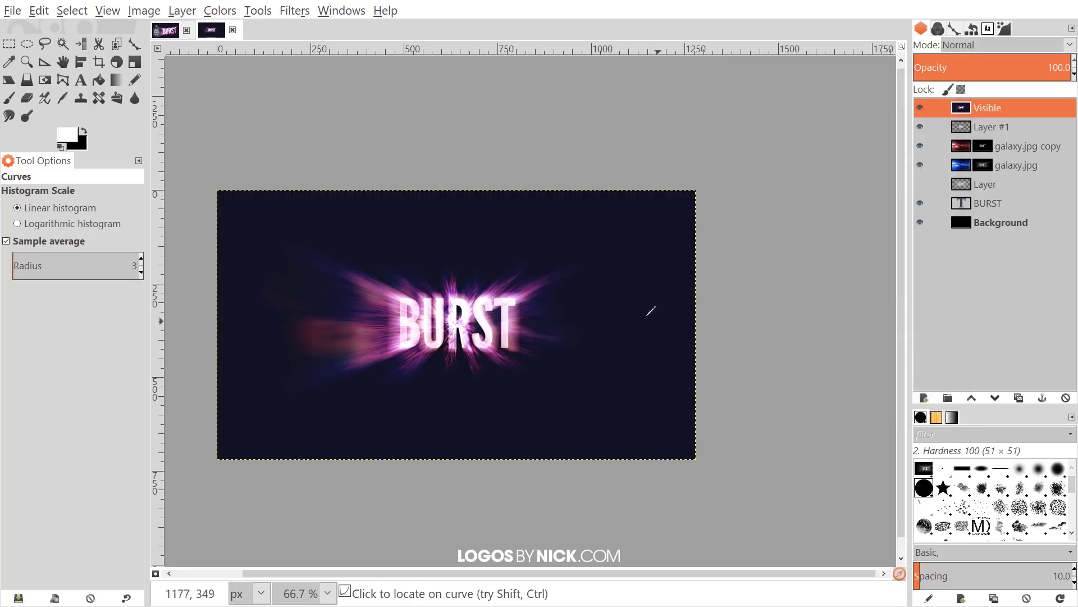